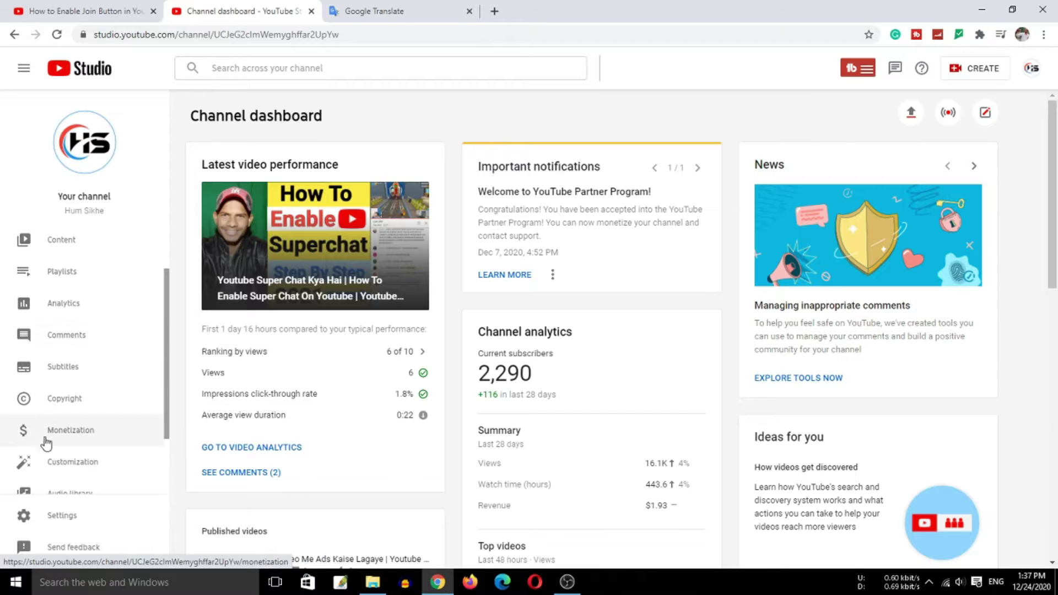
Open the channel's monetization settings for memberships and start the memberships offer setup
{"action": "left_click", "coordinate": [77, 436]}
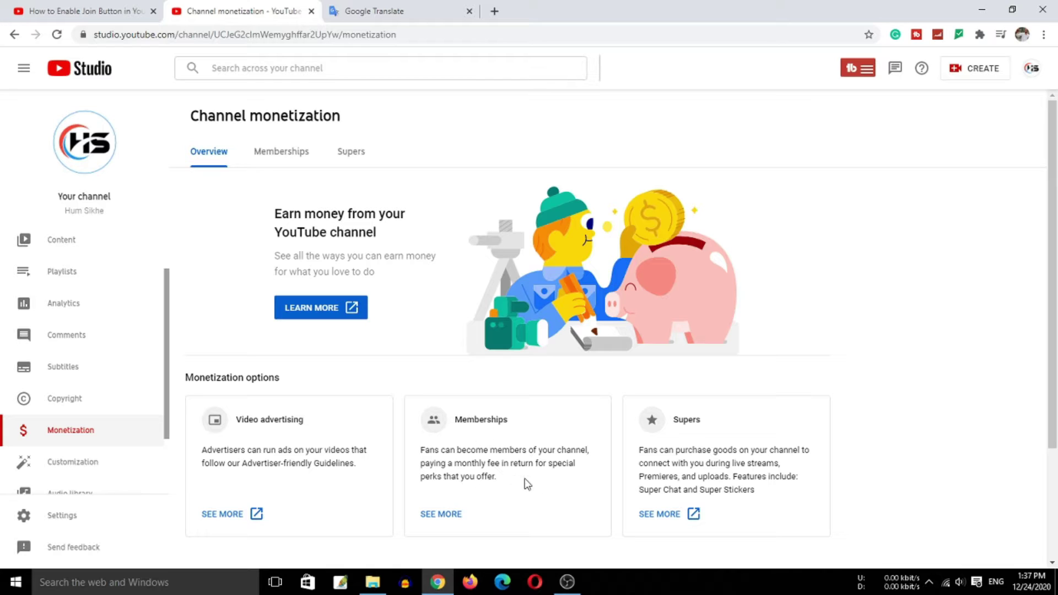
{"action": "left_click", "coordinate": [286, 157]}
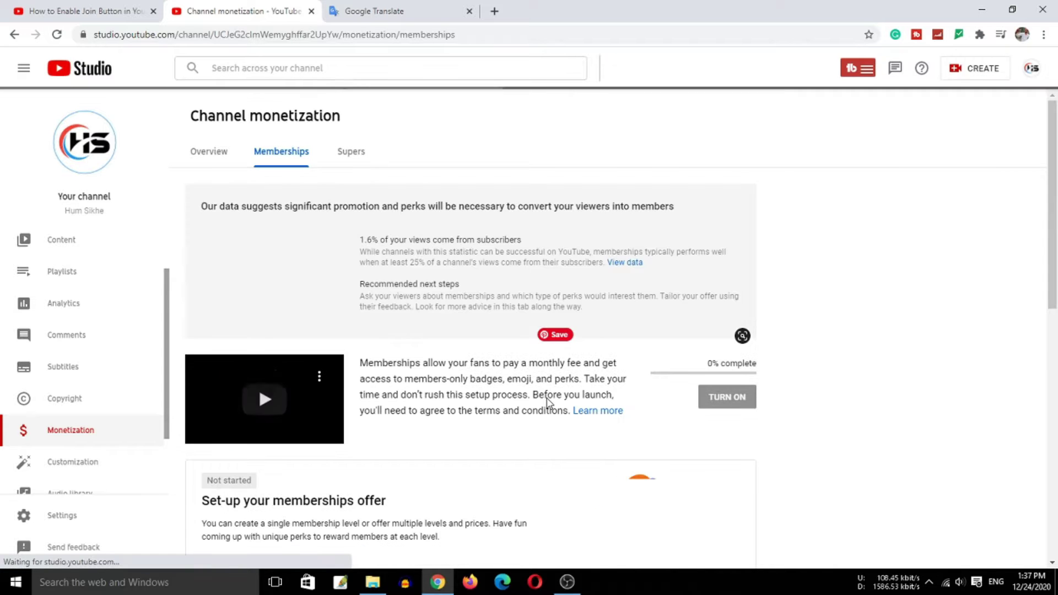
{"action": "scroll", "coordinate": [547, 397], "scroll_direction": "down", "scroll_amount": 3}
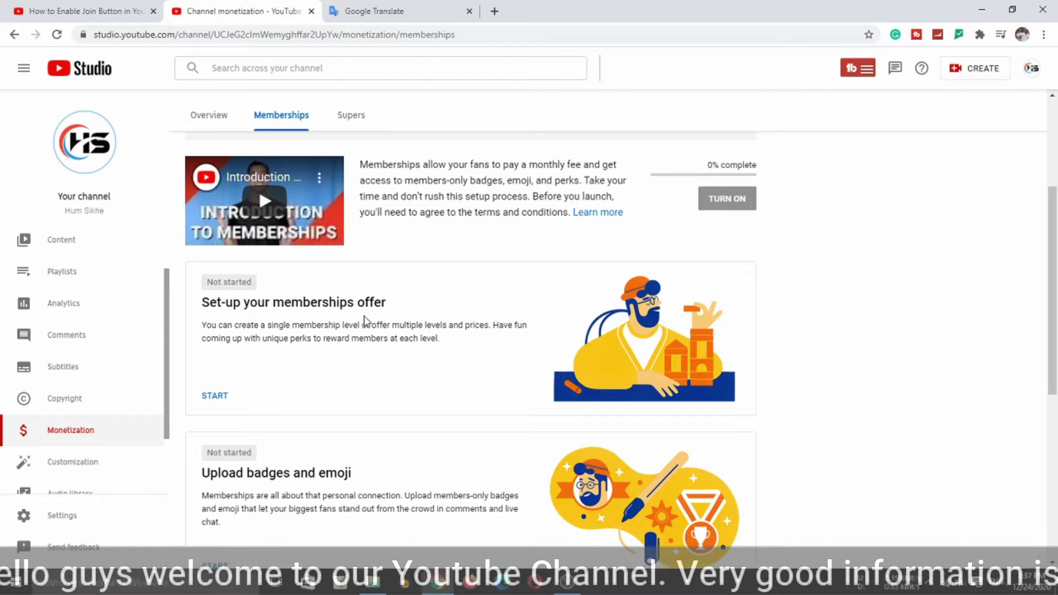
{"action": "scroll", "coordinate": [365, 321], "scroll_direction": "down", "scroll_amount": 2}
{"action": "scroll", "coordinate": [296, 283], "scroll_direction": "up", "scroll_amount": 2}
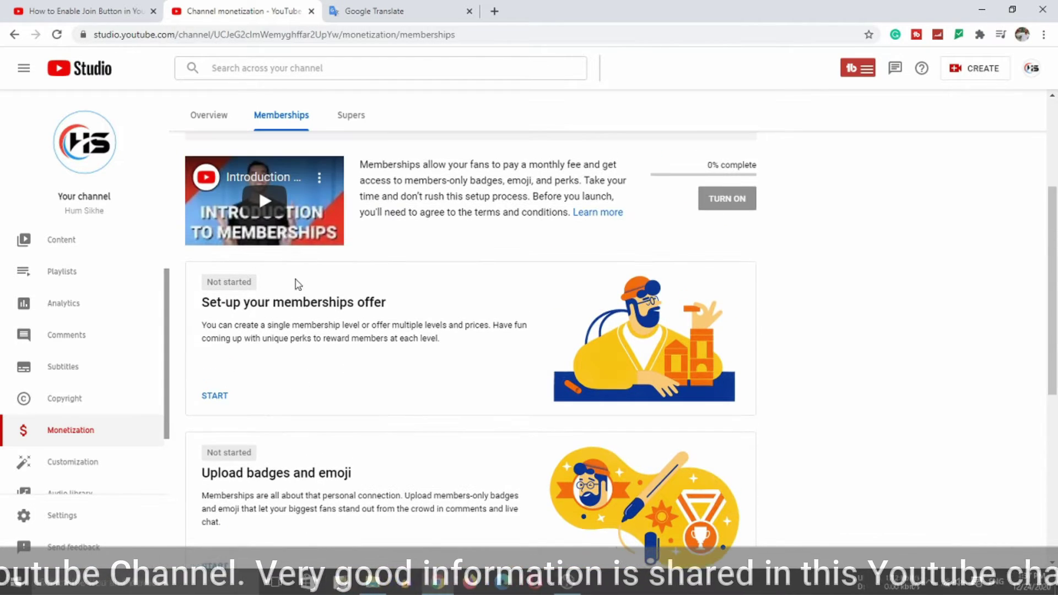
{"action": "scroll", "coordinate": [301, 298], "scroll_direction": "up", "scroll_amount": 2}
{"action": "scroll", "coordinate": [307, 326], "scroll_direction": "up", "scroll_amount": 1}
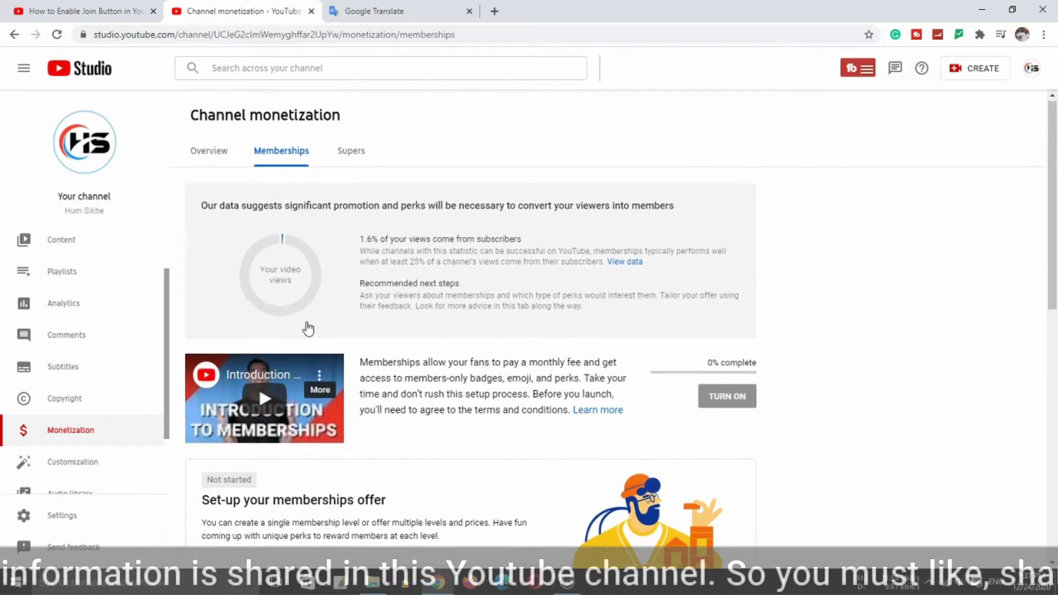
{"action": "scroll", "coordinate": [288, 324], "scroll_direction": "down", "scroll_amount": 5}
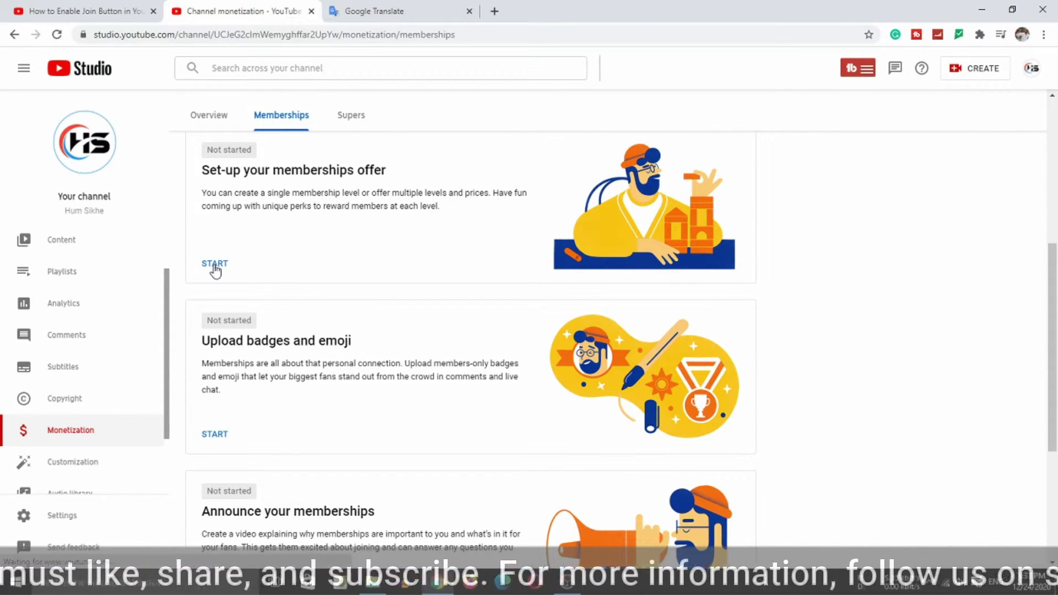
{"action": "left_click", "coordinate": [215, 264]}
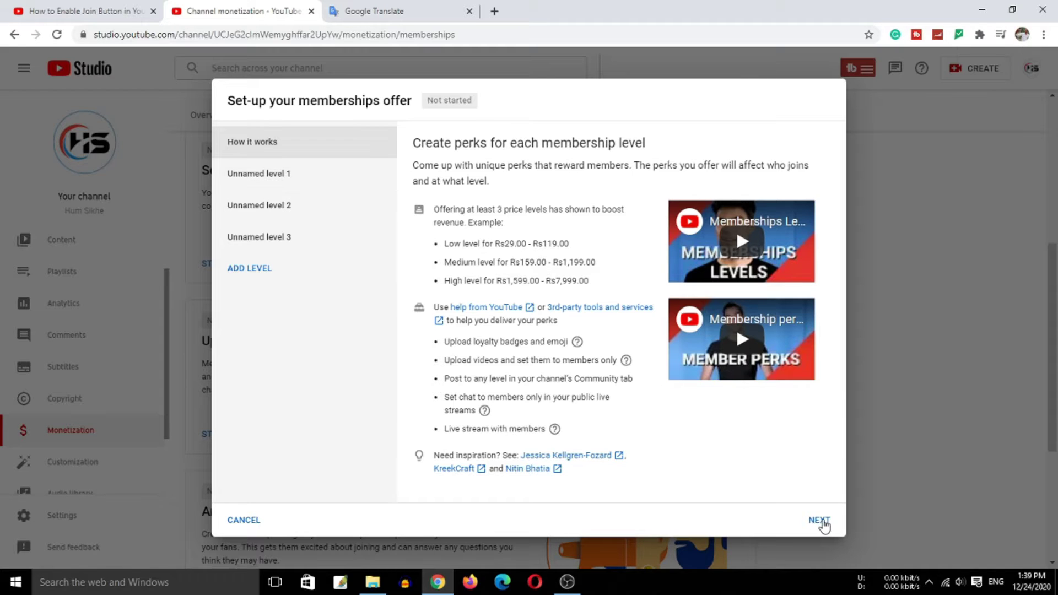
Name the first membership level Silver Plan and set its monthly price to Rs59.00
{"action": "left_click", "coordinate": [820, 521]}
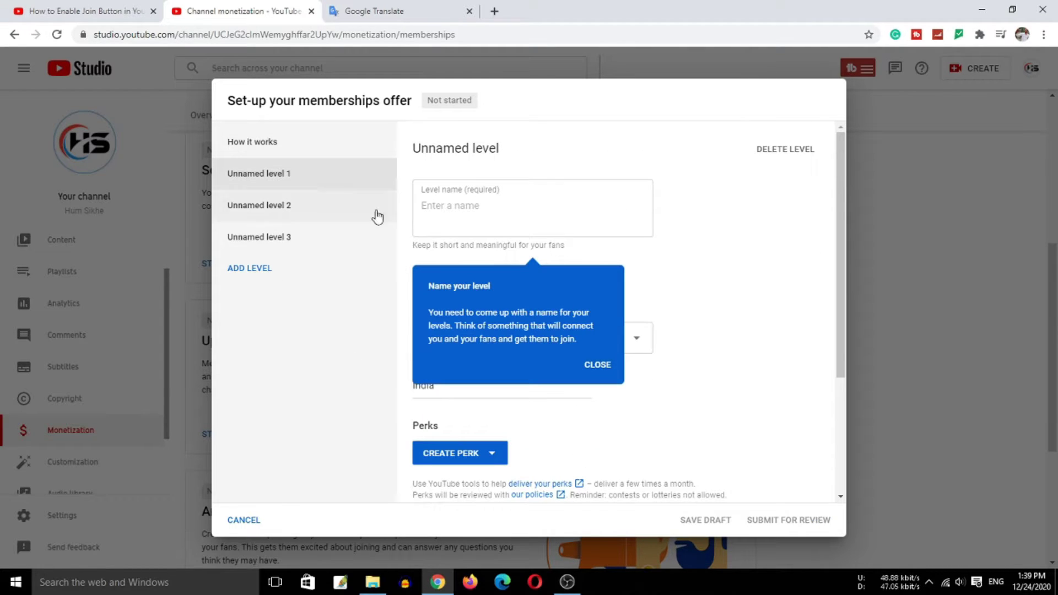
{"action": "left_click", "coordinate": [597, 365]}
{"action": "left_click", "coordinate": [466, 213]}
{"action": "type", "text": "Silver Plan"}
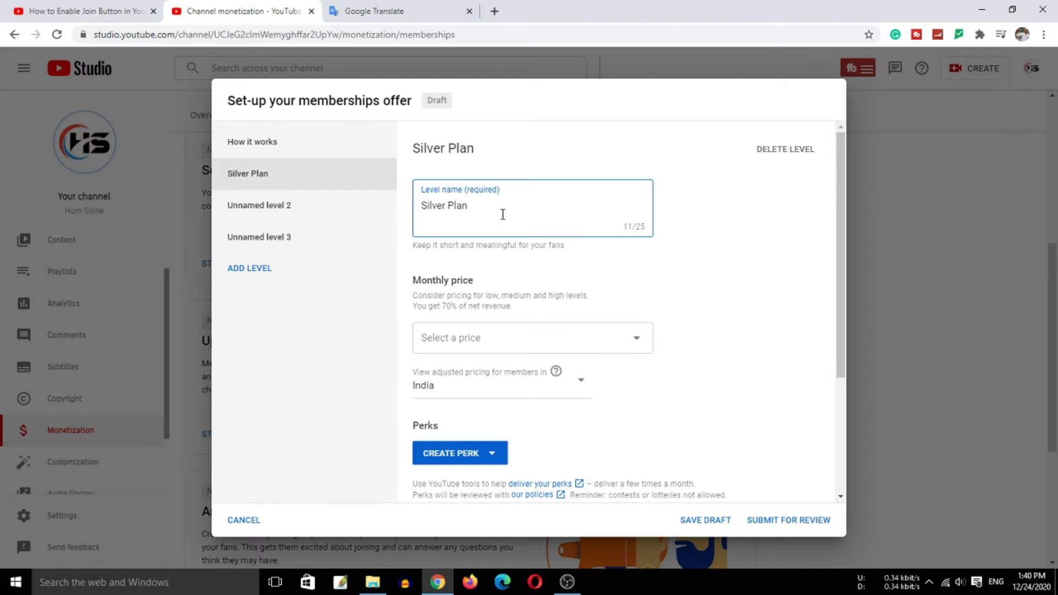
{"action": "left_click", "coordinate": [559, 344]}
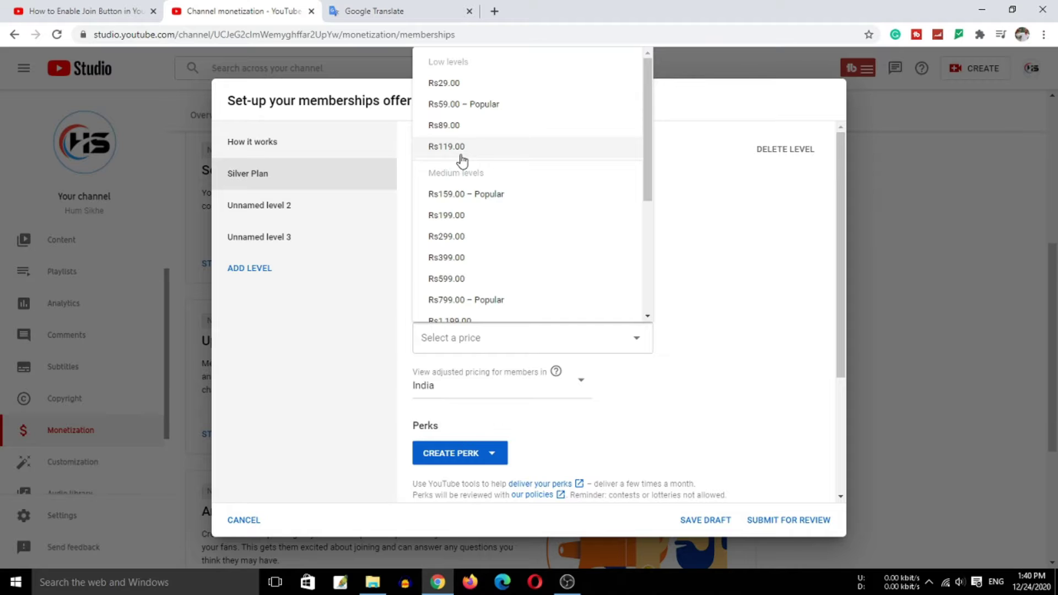
{"action": "left_click", "coordinate": [488, 107]}
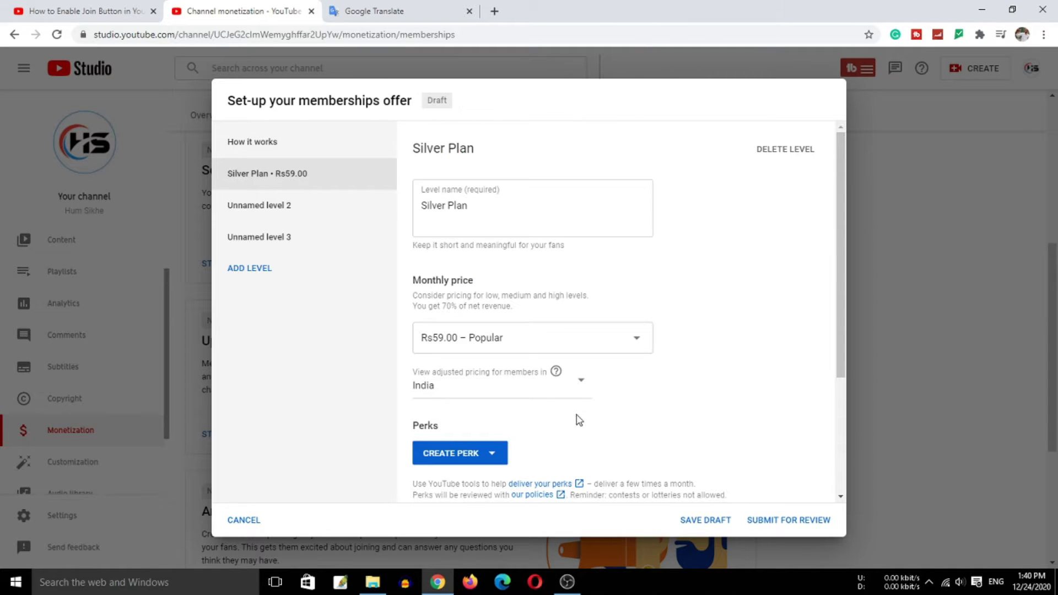
Add a Members-only live stream perk to the Silver Plan and reuse its title as the description
{"action": "scroll", "coordinate": [548, 416], "scroll_direction": "down", "scroll_amount": 2}
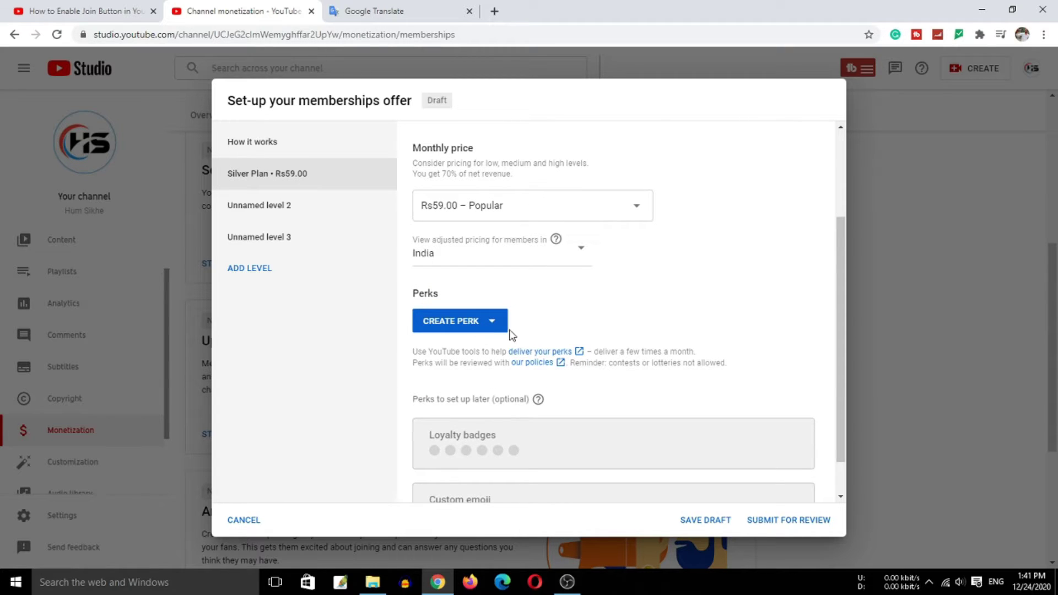
{"action": "left_click", "coordinate": [492, 322]}
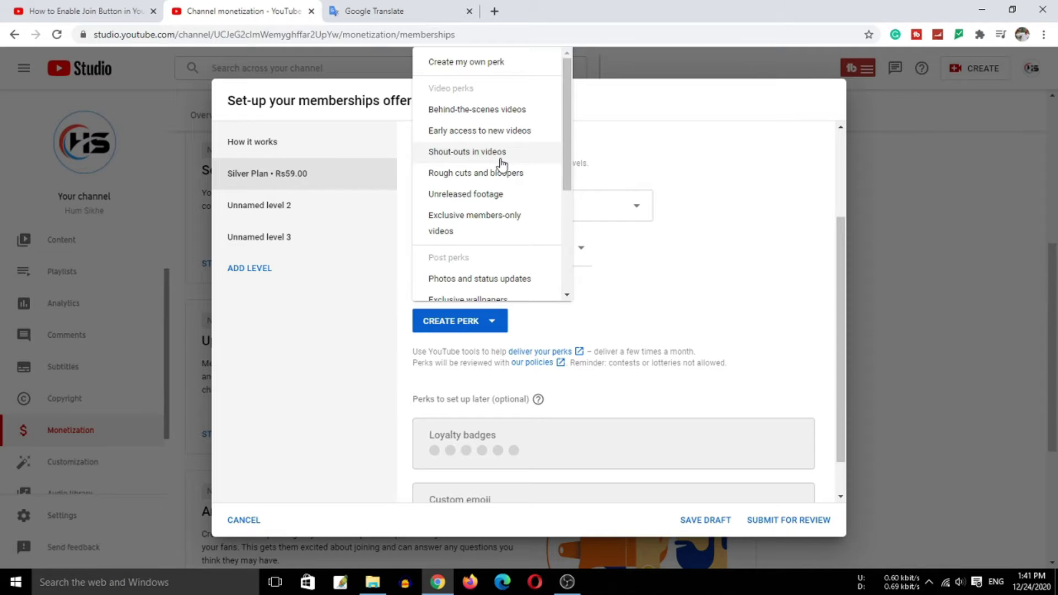
{"action": "scroll", "coordinate": [468, 203], "scroll_direction": "down", "scroll_amount": 2}
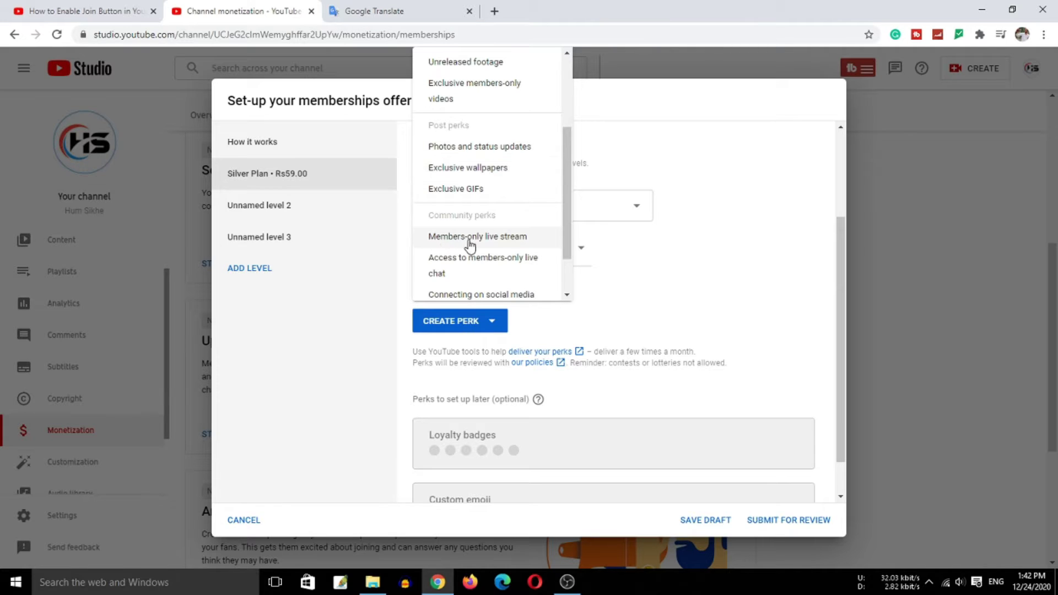
{"action": "left_click", "coordinate": [502, 239]}
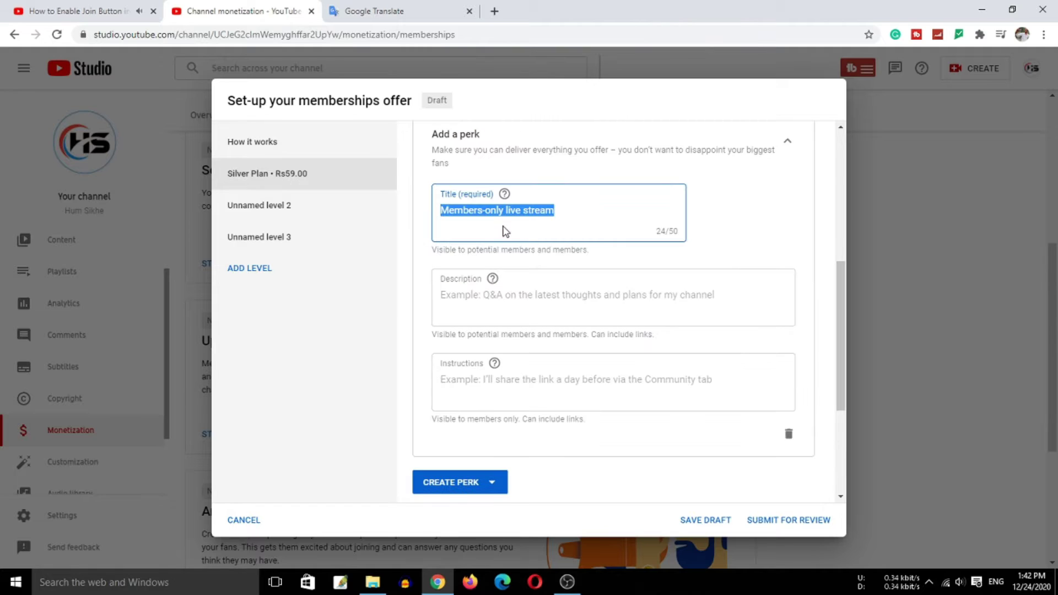
{"action": "right_click", "coordinate": [521, 211]}
{"action": "left_click", "coordinate": [472, 304]}
{"action": "left_click", "coordinate": [472, 304]}
{"action": "scroll", "coordinate": [475, 463], "scroll_direction": "down", "scroll_amount": 4}
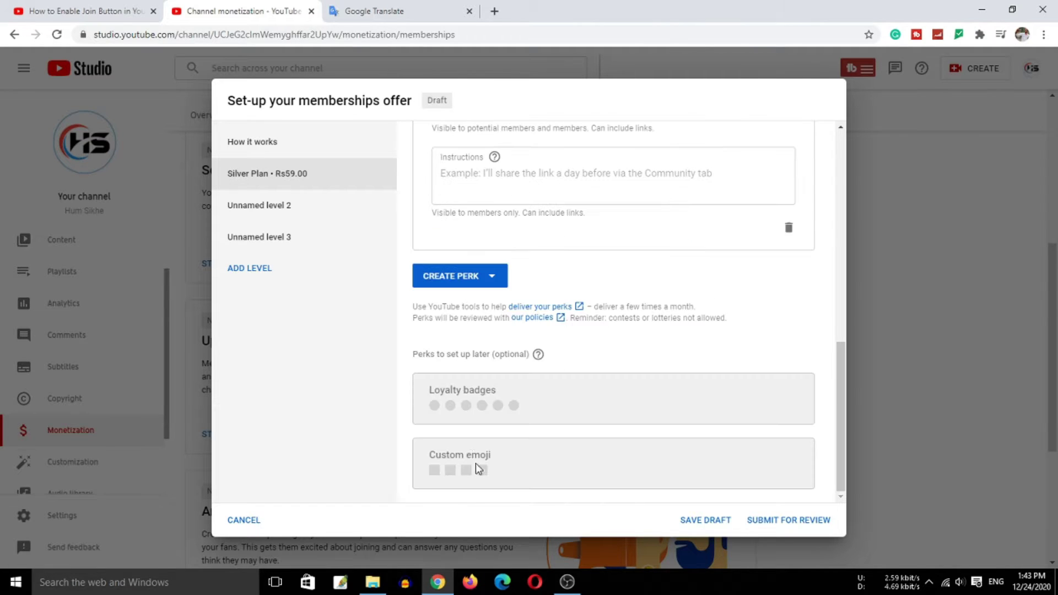
Name the second membership level Gold Plan and set its monthly price to Rs159.00
{"action": "left_click", "coordinate": [280, 208]}
{"action": "left_click", "coordinate": [481, 210]}
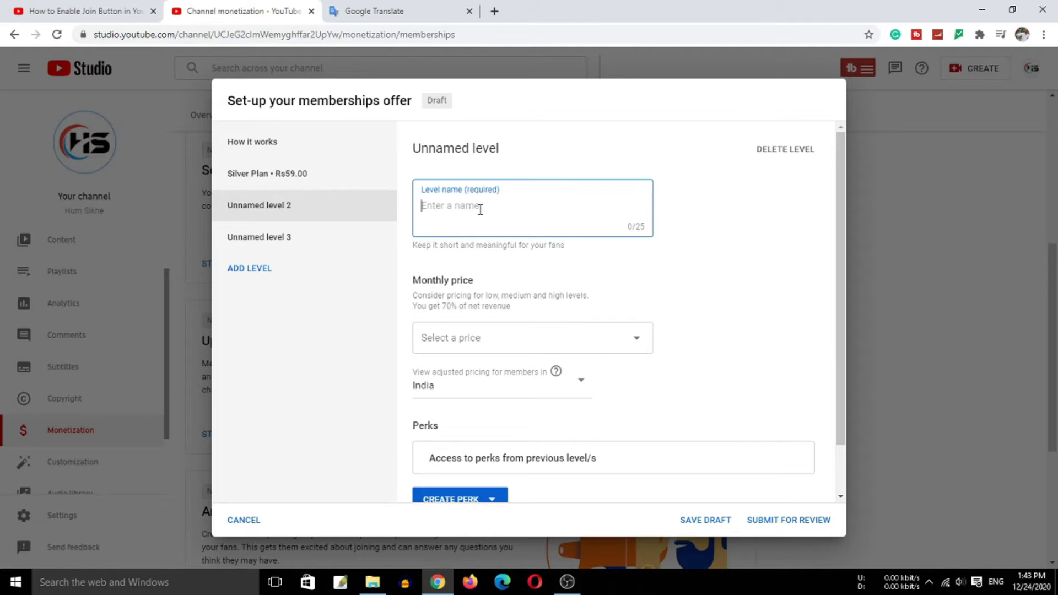
{"action": "type", "text": "Gold Plan"}
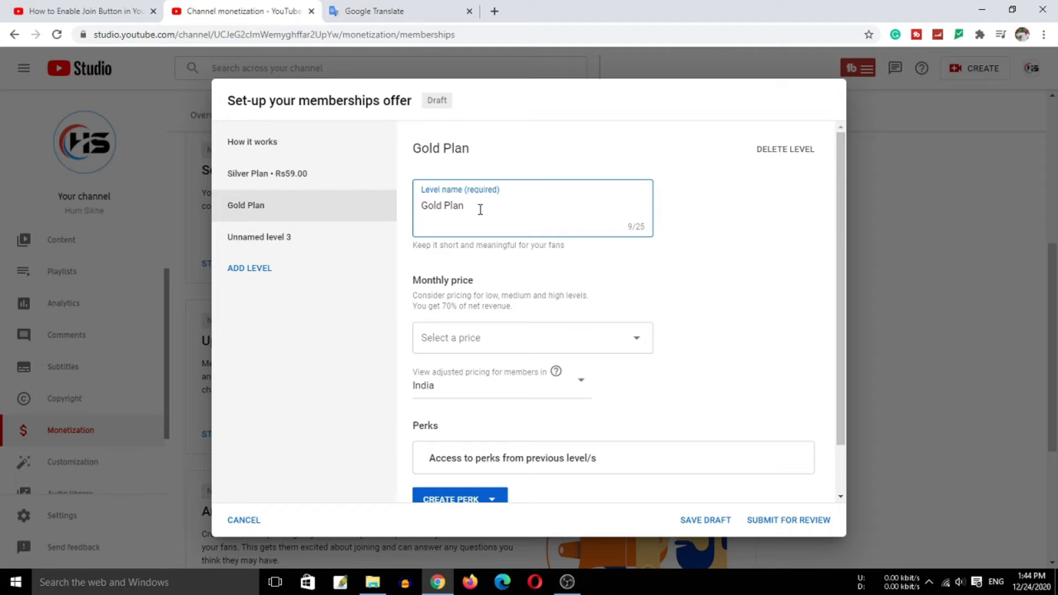
{"action": "left_click", "coordinate": [464, 344]}
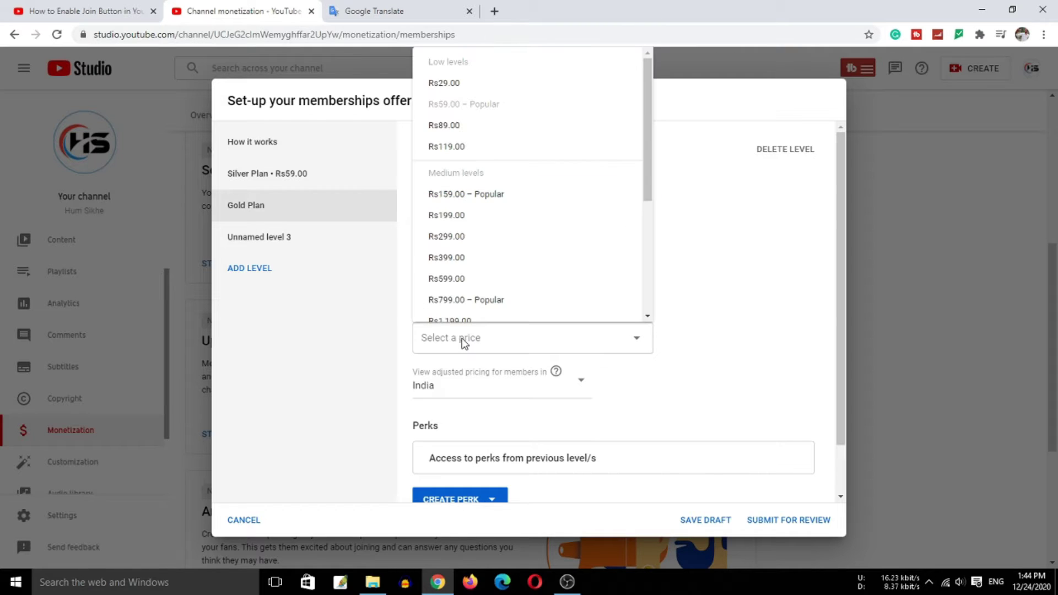
{"action": "left_click", "coordinate": [461, 199]}
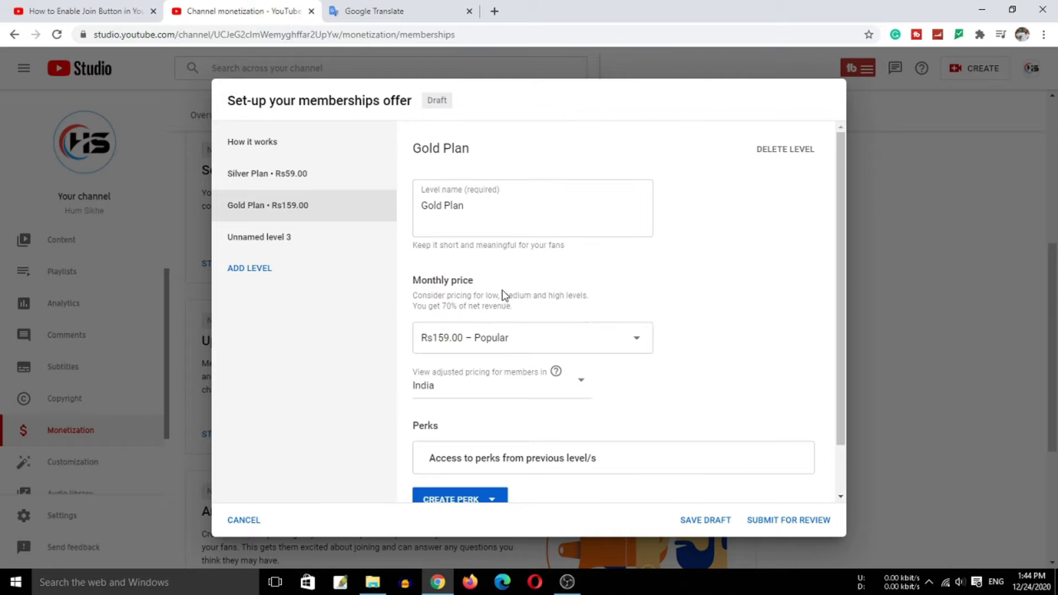
Add a Photos and status updates perk to the Gold Plan, with the same text as its description
{"action": "scroll", "coordinate": [502, 292], "scroll_direction": "down", "scroll_amount": 1}
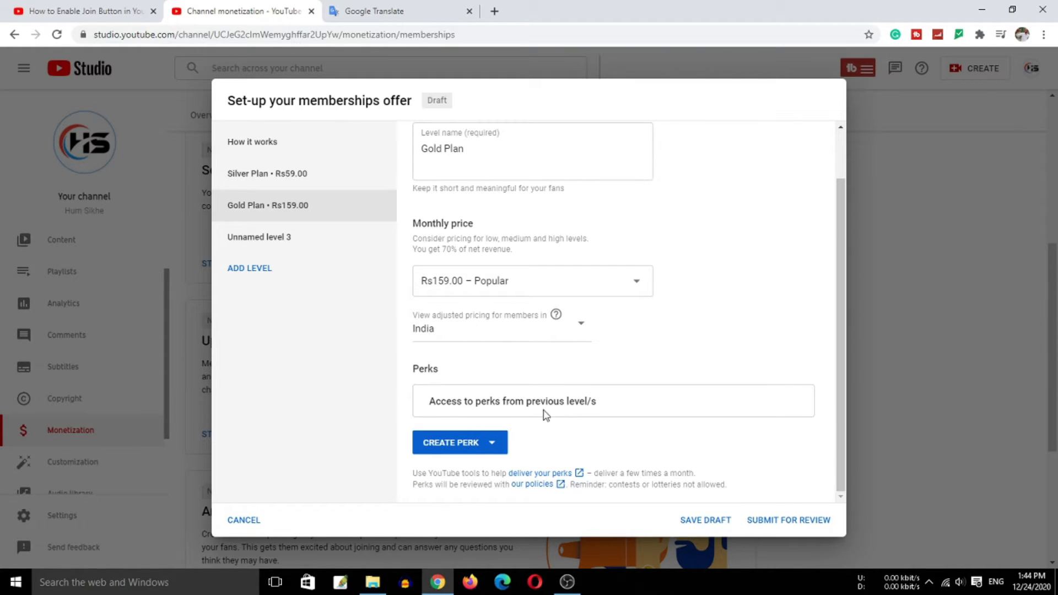
{"action": "left_click", "coordinate": [492, 444]}
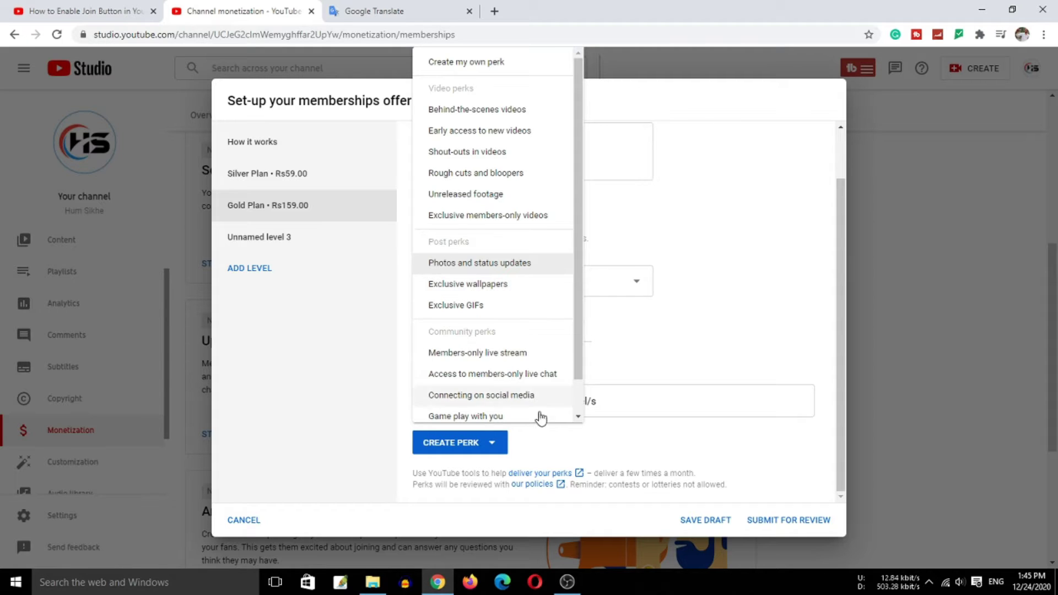
{"action": "left_click", "coordinate": [503, 264]}
{"action": "scroll", "coordinate": [520, 350], "scroll_direction": "down", "scroll_amount": 5}
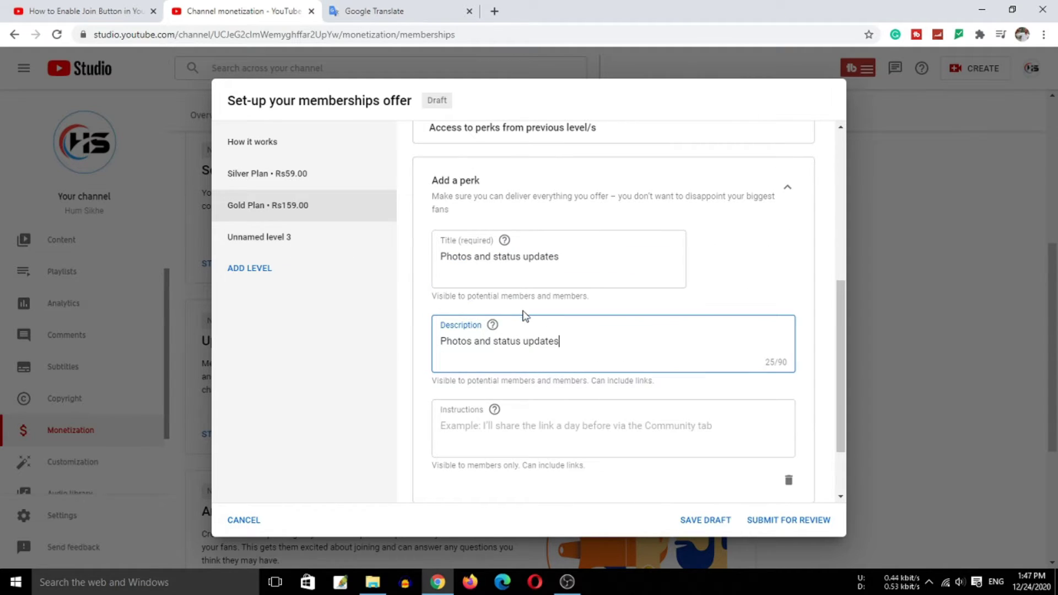
{"action": "scroll", "coordinate": [524, 313], "scroll_direction": "down", "scroll_amount": 2}
{"action": "scroll", "coordinate": [525, 319], "scroll_direction": "up", "scroll_amount": 3}
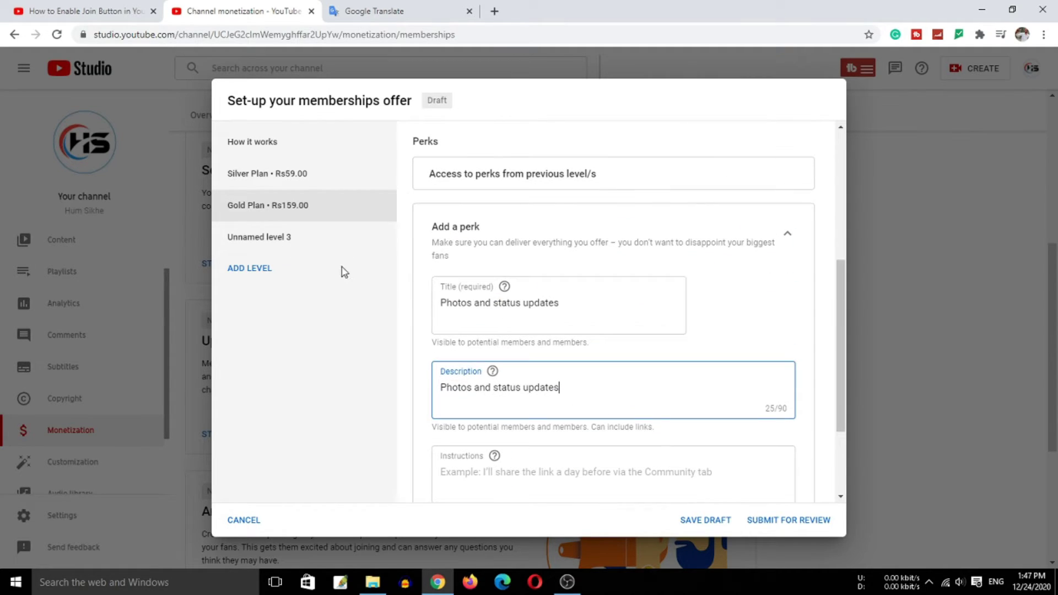
Name the third membership level Diamond Plan and set its monthly price to Rs1,999.00
{"action": "left_click", "coordinate": [267, 242]}
{"action": "right_click", "coordinate": [457, 207]}
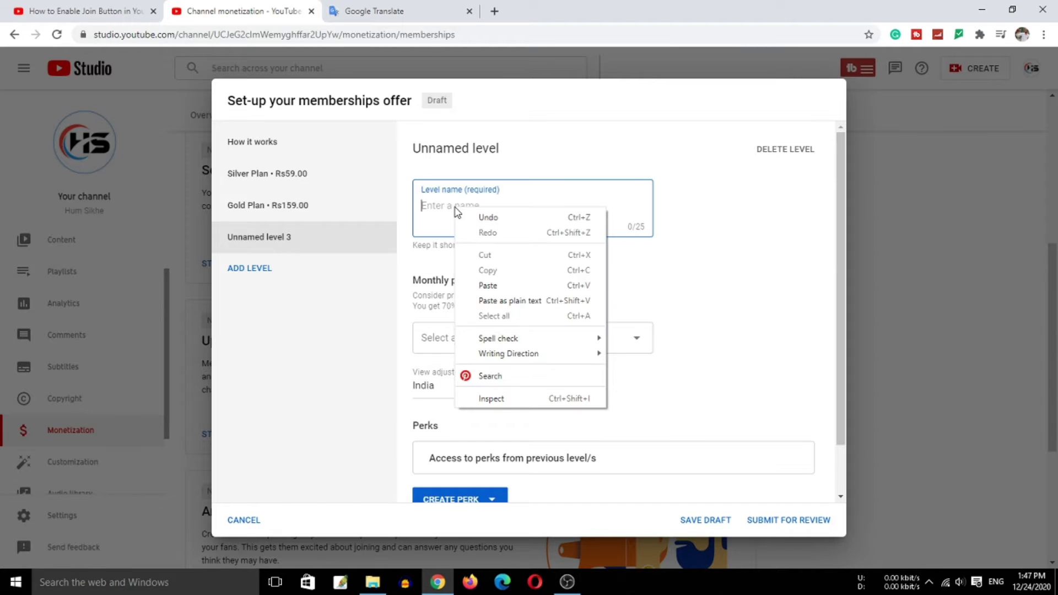
{"action": "left_click", "coordinate": [485, 283]}
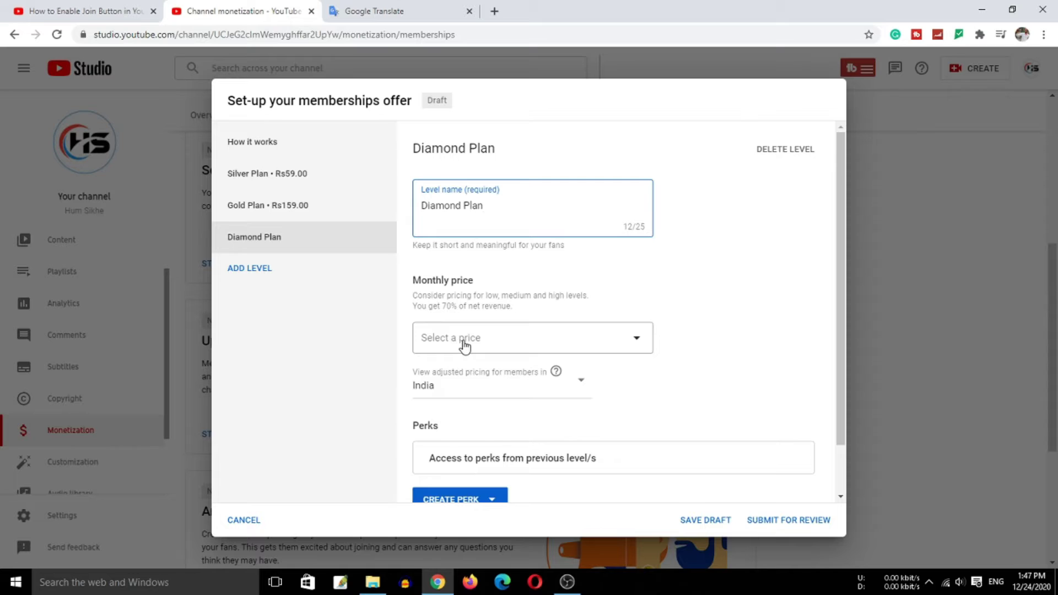
{"action": "scroll", "coordinate": [480, 347], "scroll_direction": "down", "scroll_amount": 1}
{"action": "left_click", "coordinate": [503, 286]}
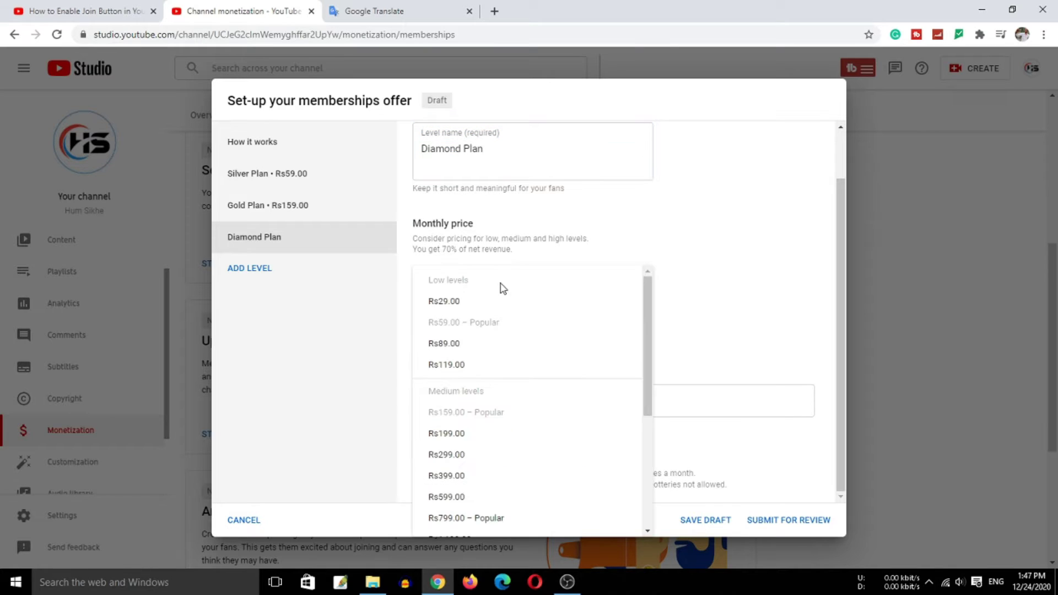
{"action": "scroll", "coordinate": [490, 343], "scroll_direction": "down", "scroll_amount": 4}
{"action": "scroll", "coordinate": [490, 342], "scroll_direction": "up", "scroll_amount": 3}
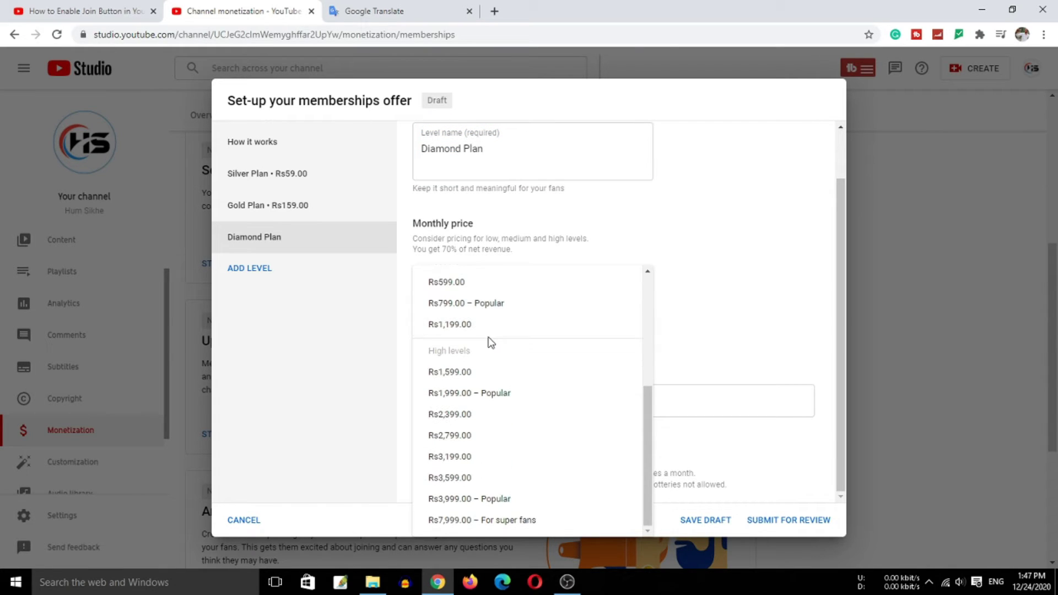
{"action": "scroll", "coordinate": [490, 343], "scroll_direction": "down", "scroll_amount": 3}
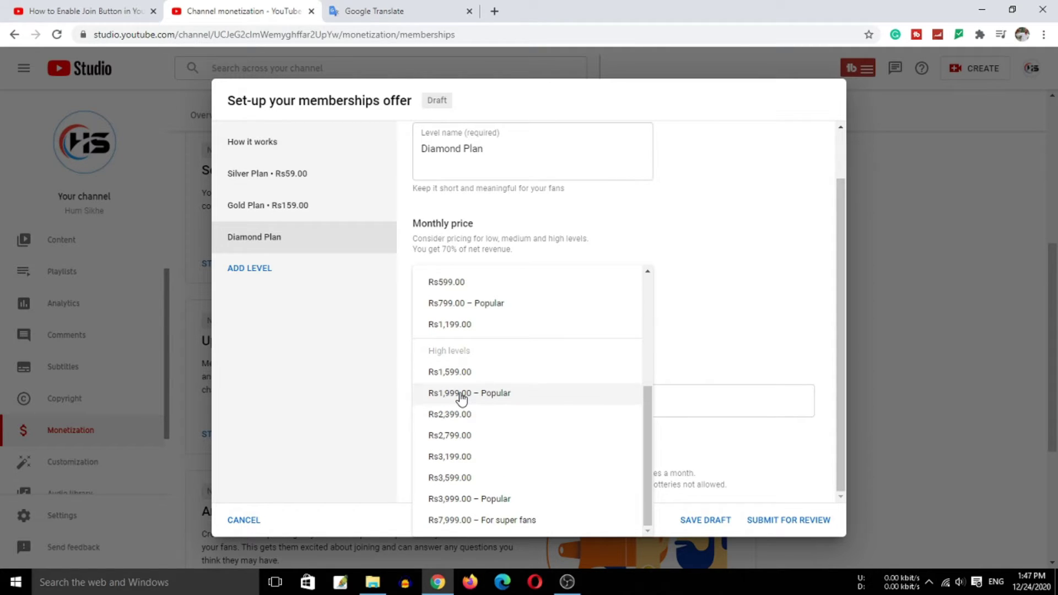
{"action": "left_click", "coordinate": [462, 394]}
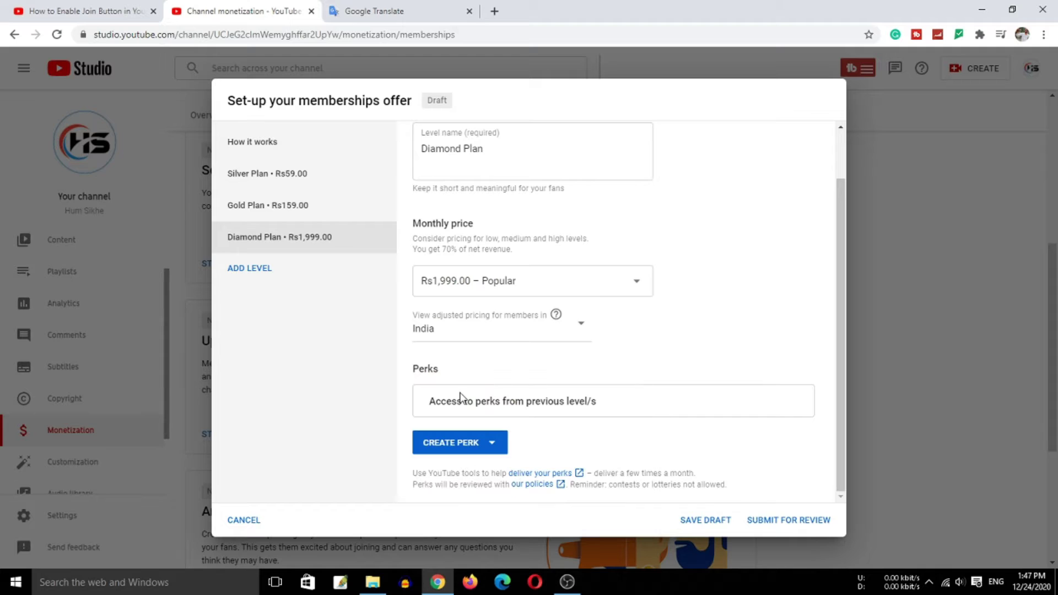
Add a perk titled Call On Demand to the Diamond Plan
{"action": "left_click", "coordinate": [492, 443]}
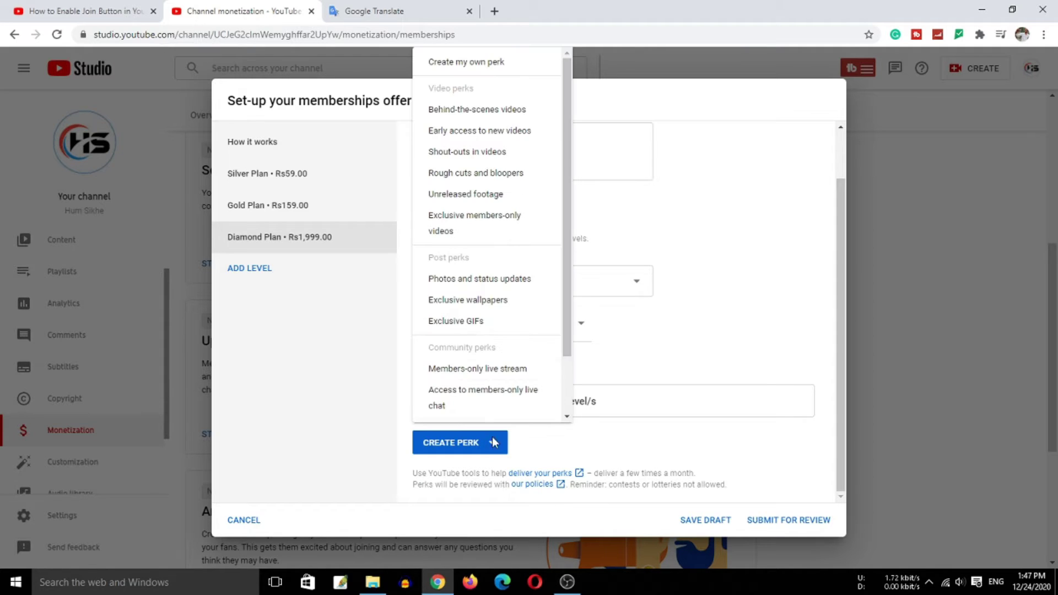
{"action": "left_click", "coordinate": [478, 304]}
{"action": "type", "text": "C"}
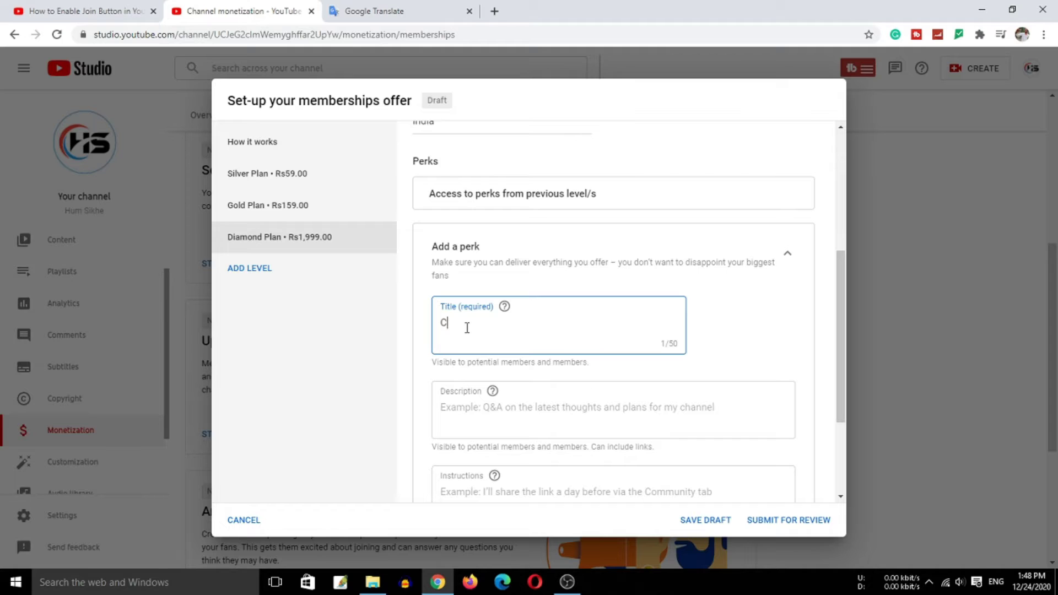
{"action": "type", "text": "oll On Demand"}
{"action": "key", "text": "ctrl+a"}
{"action": "scroll", "coordinate": [397, 350], "scroll_direction": "down", "scroll_amount": 3}
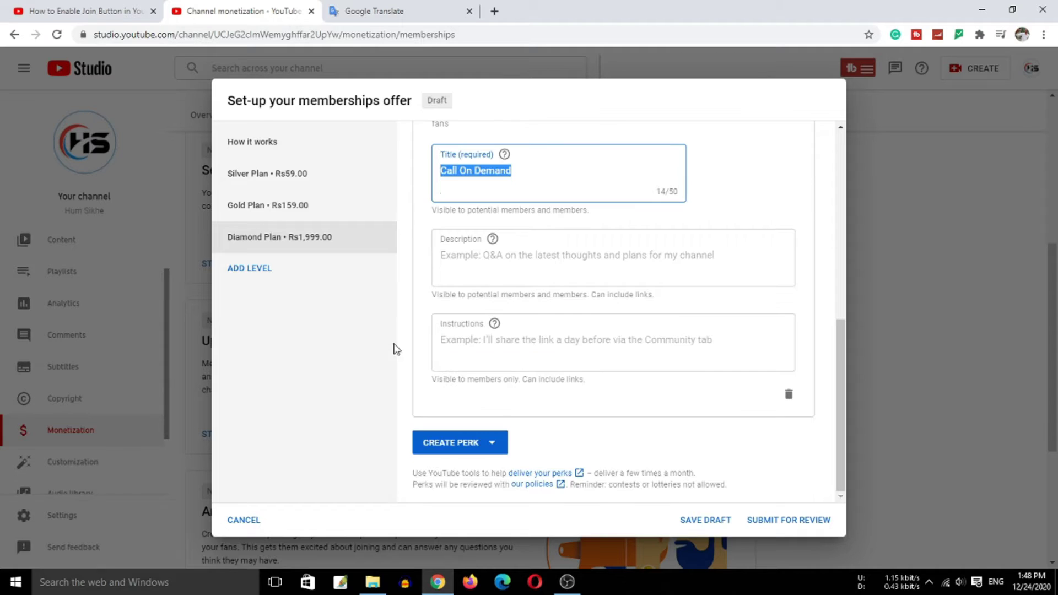
Submit the memberships offer for review, accepting that prices cannot be changed and that the offer complies with YouTube's policies
{"action": "left_click", "coordinate": [780, 522]}
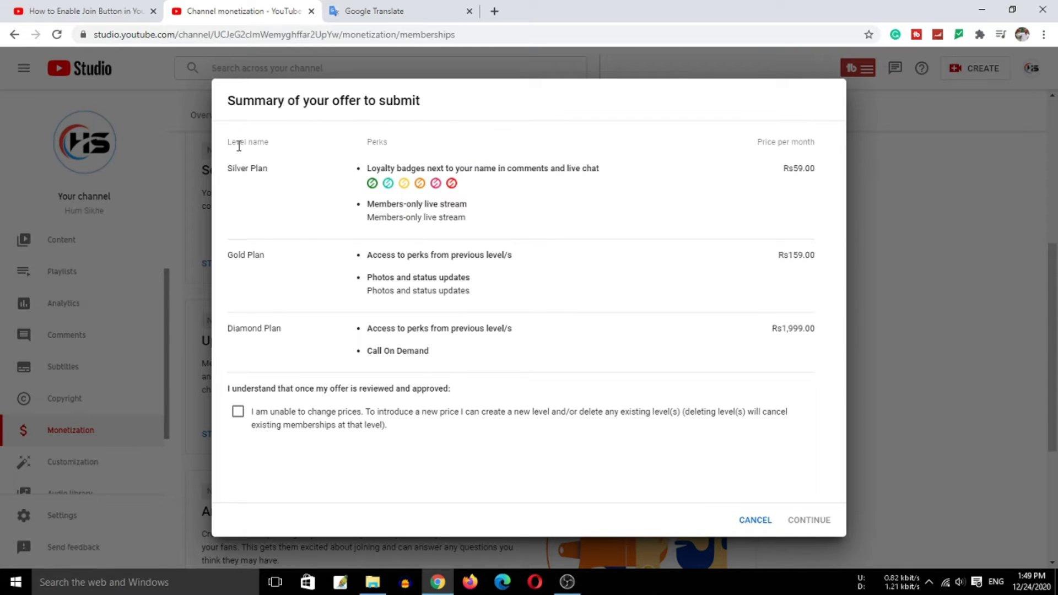
{"action": "left_click_drag", "start_coordinate": [229, 167], "coordinate": [269, 182]}
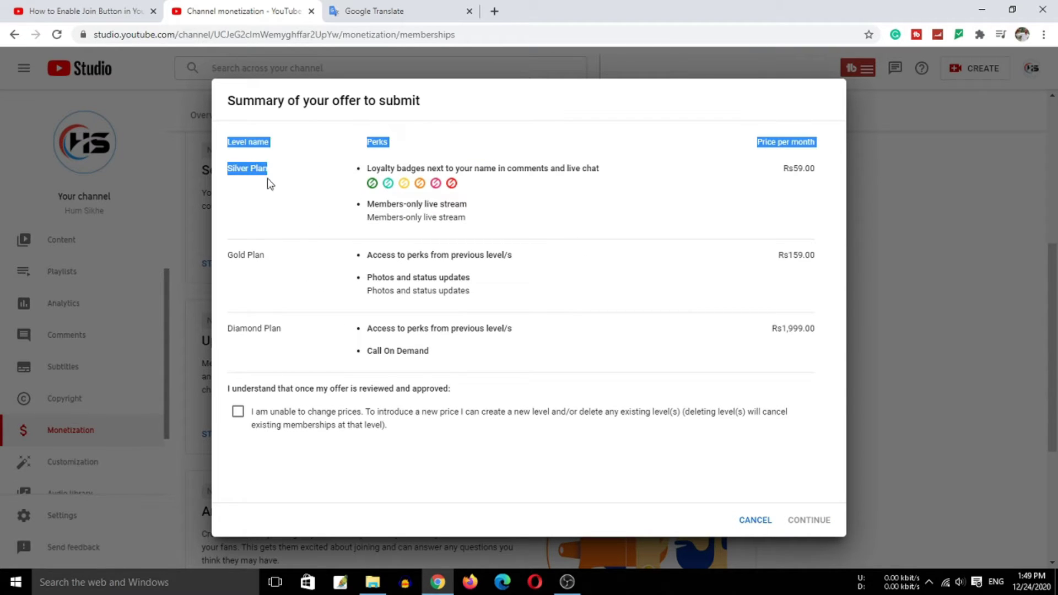
{"action": "left_click_drag", "start_coordinate": [229, 252], "coordinate": [259, 253]}
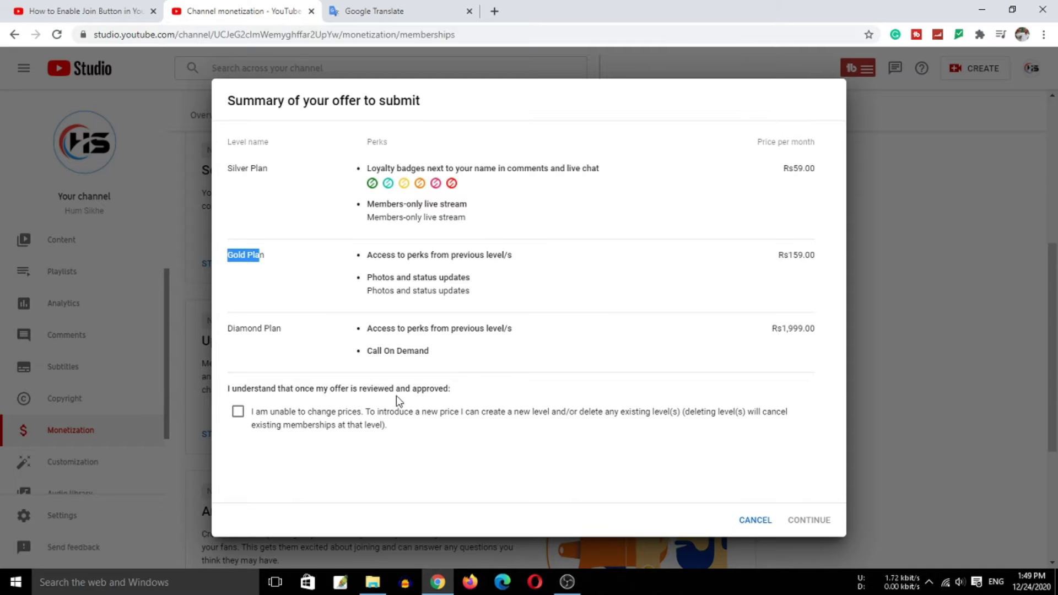
{"action": "left_click", "coordinate": [238, 415]}
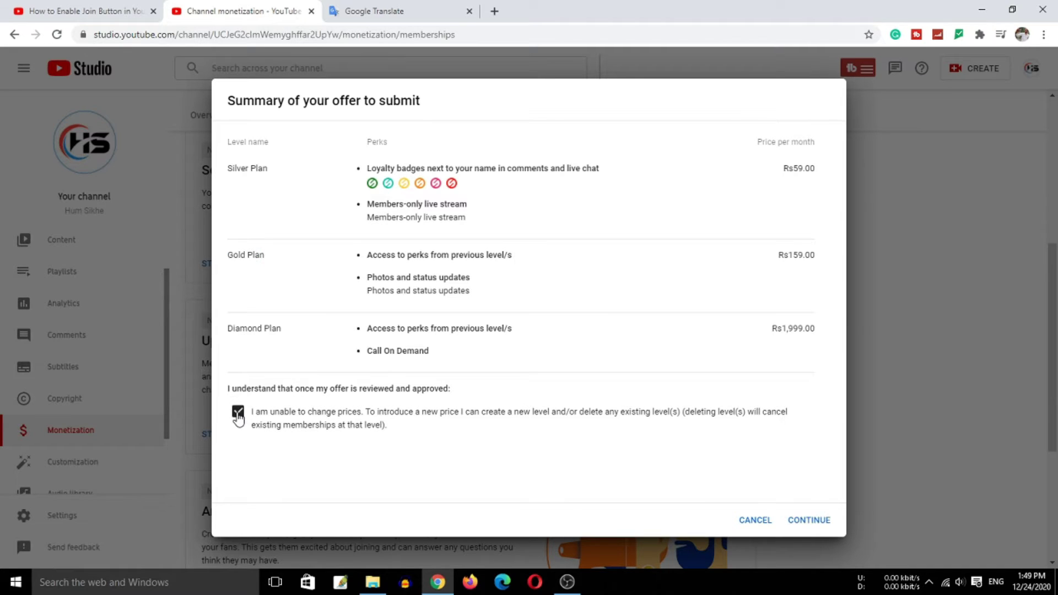
{"action": "left_click", "coordinate": [810, 520]}
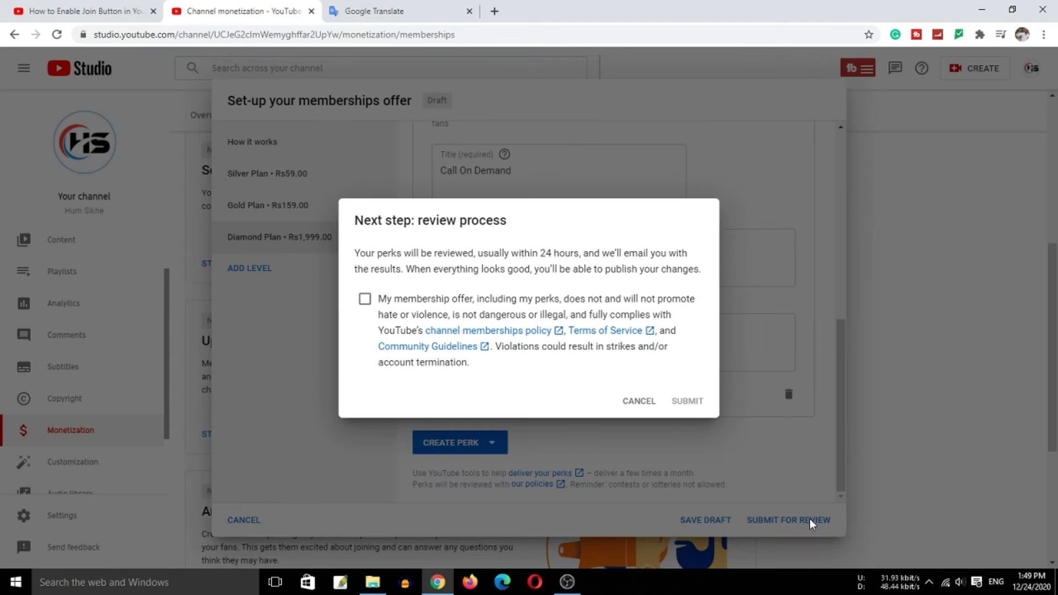
{"action": "left_click", "coordinate": [367, 302]}
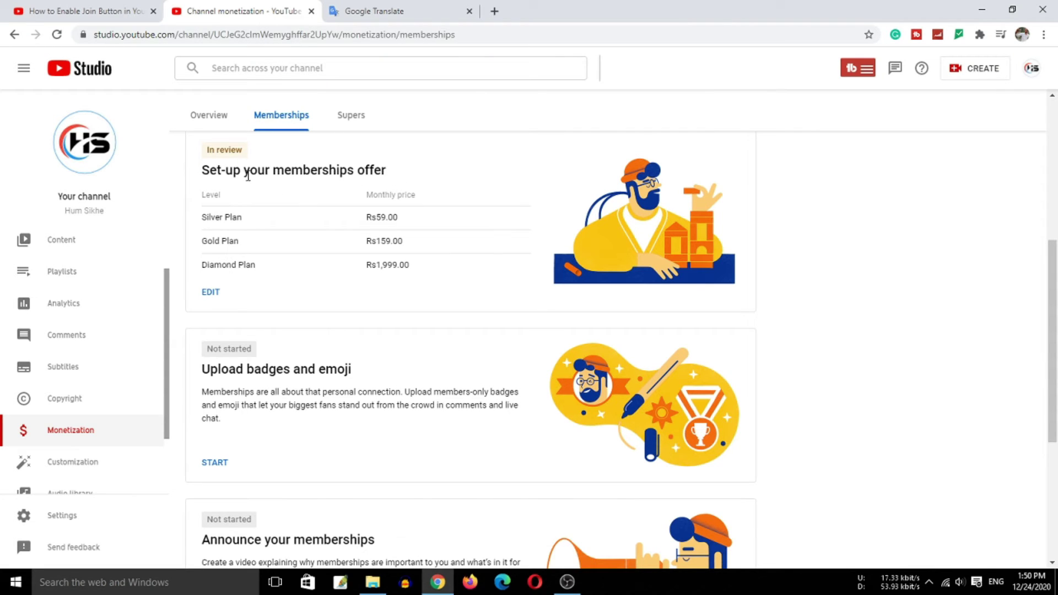
Start the badges and emoji setup, choose the generic YouTube badges and continue to the emoji page
{"action": "scroll", "coordinate": [435, 358], "scroll_direction": "down", "scroll_amount": 2}
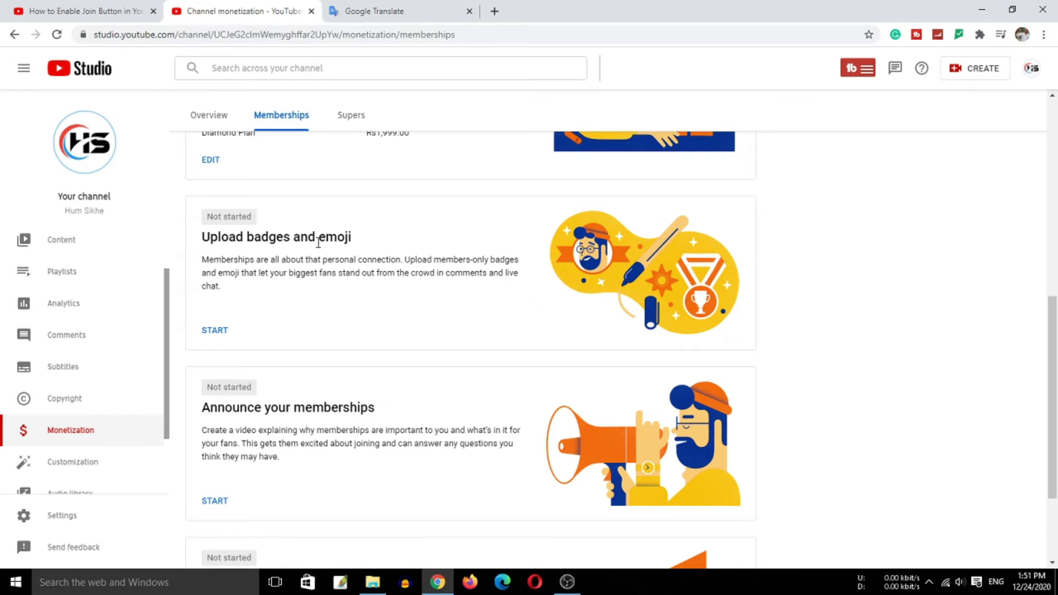
{"action": "left_click", "coordinate": [213, 333]}
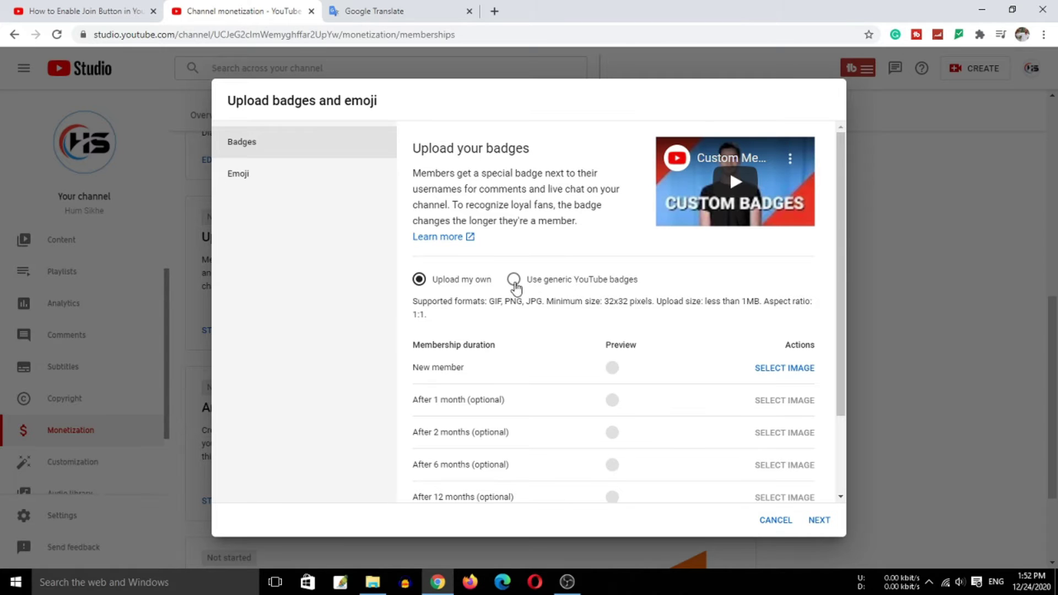
{"action": "left_click", "coordinate": [514, 280]}
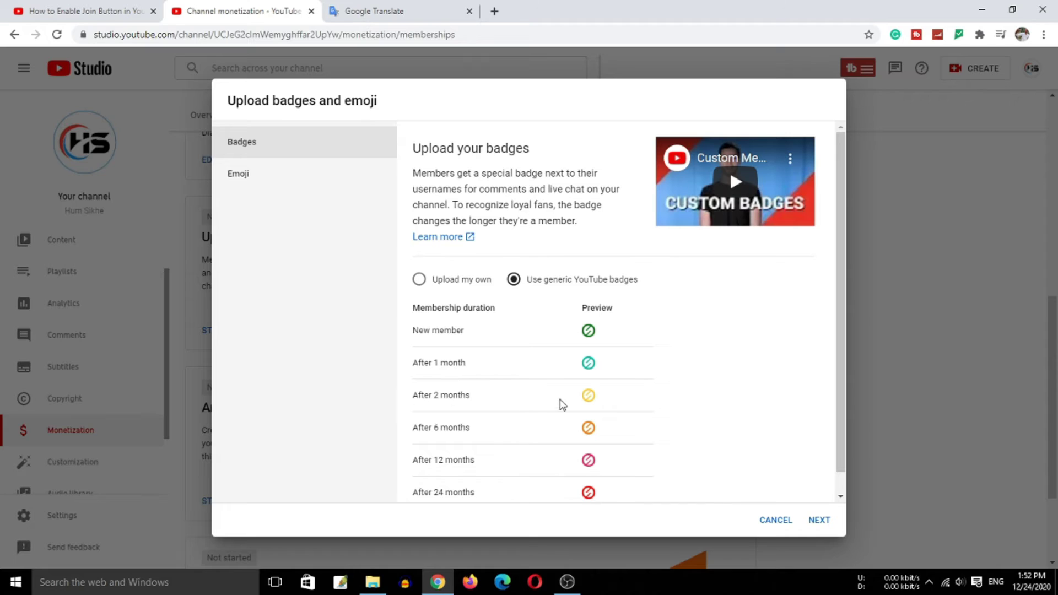
{"action": "scroll", "coordinate": [562, 411], "scroll_direction": "down", "scroll_amount": 1}
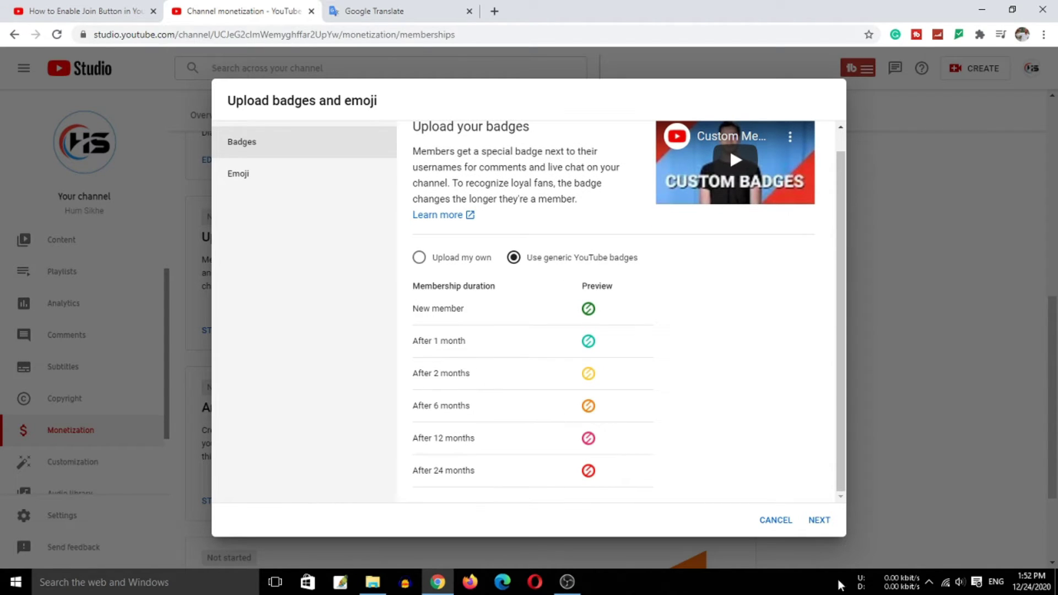
{"action": "left_click", "coordinate": [819, 522]}
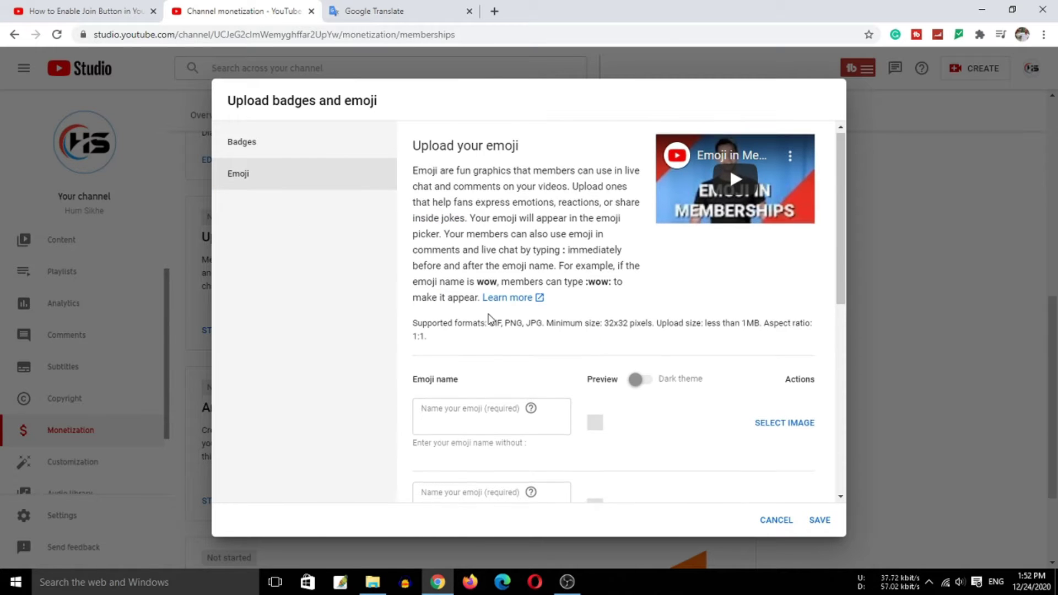
Look through the emoji upload options and save the badges and emoji setup without adding any custom emoji
{"action": "scroll", "coordinate": [529, 315], "scroll_direction": "down", "scroll_amount": 3}
{"action": "scroll", "coordinate": [441, 281], "scroll_direction": "up", "scroll_amount": 3}
{"action": "scroll", "coordinate": [509, 397], "scroll_direction": "down", "scroll_amount": 1}
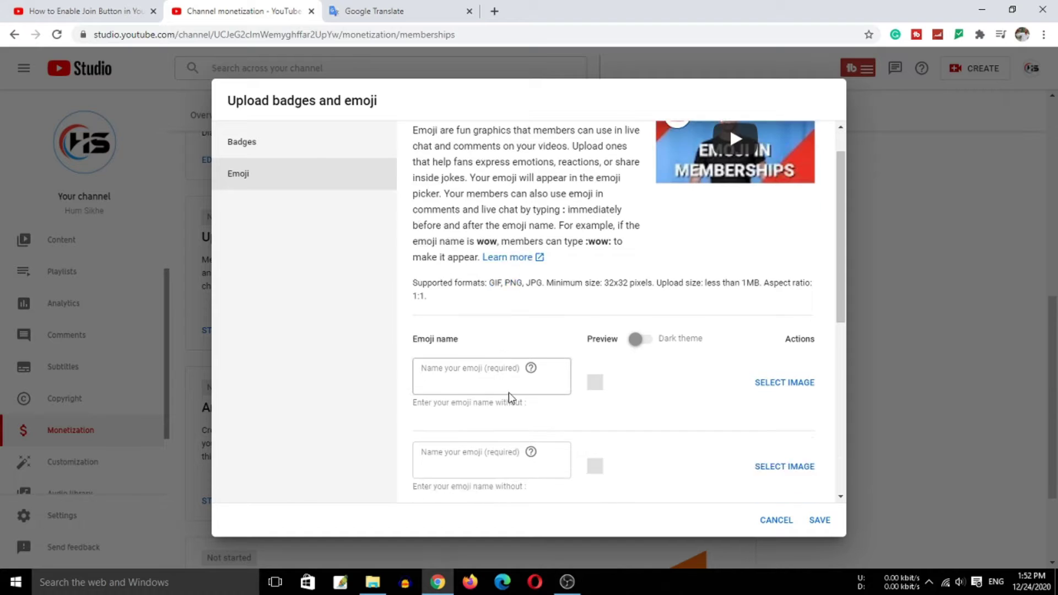
{"action": "scroll", "coordinate": [509, 397], "scroll_direction": "down", "scroll_amount": 2}
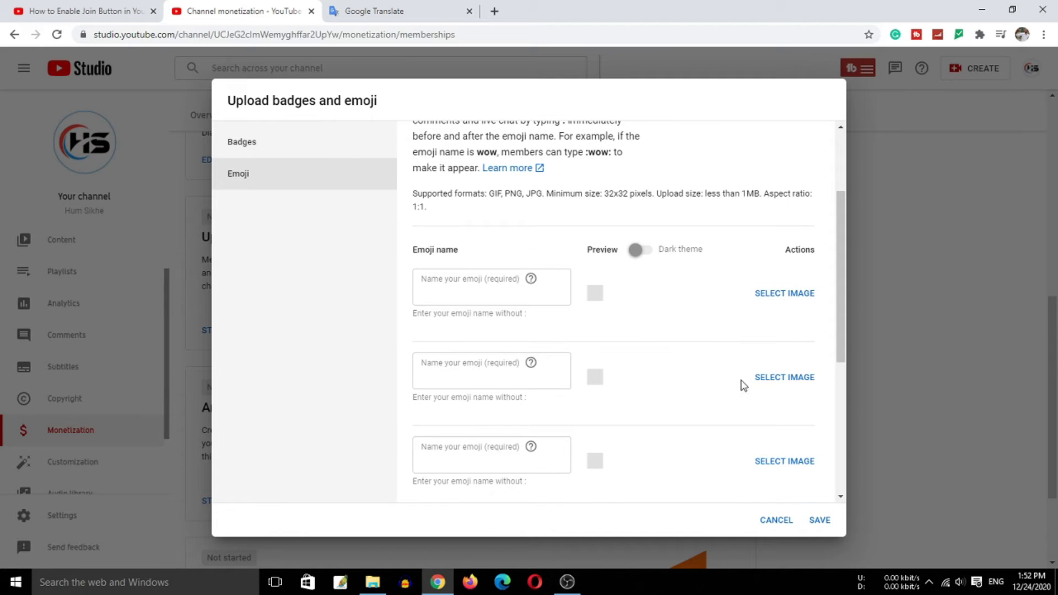
{"action": "scroll", "coordinate": [614, 345], "scroll_direction": "down", "scroll_amount": 3}
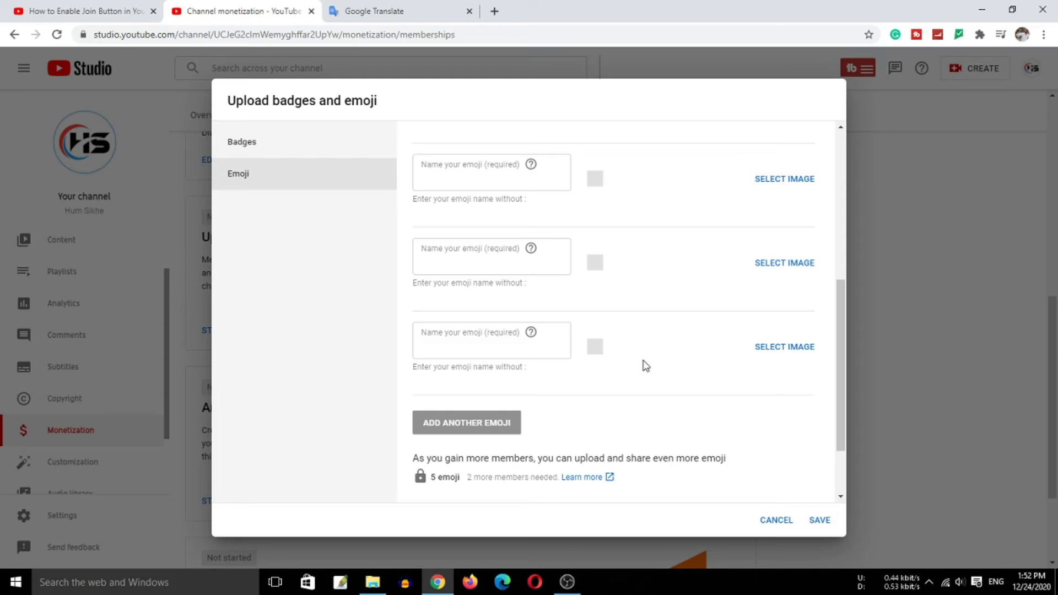
{"action": "scroll", "coordinate": [631, 334], "scroll_direction": "up", "scroll_amount": 3}
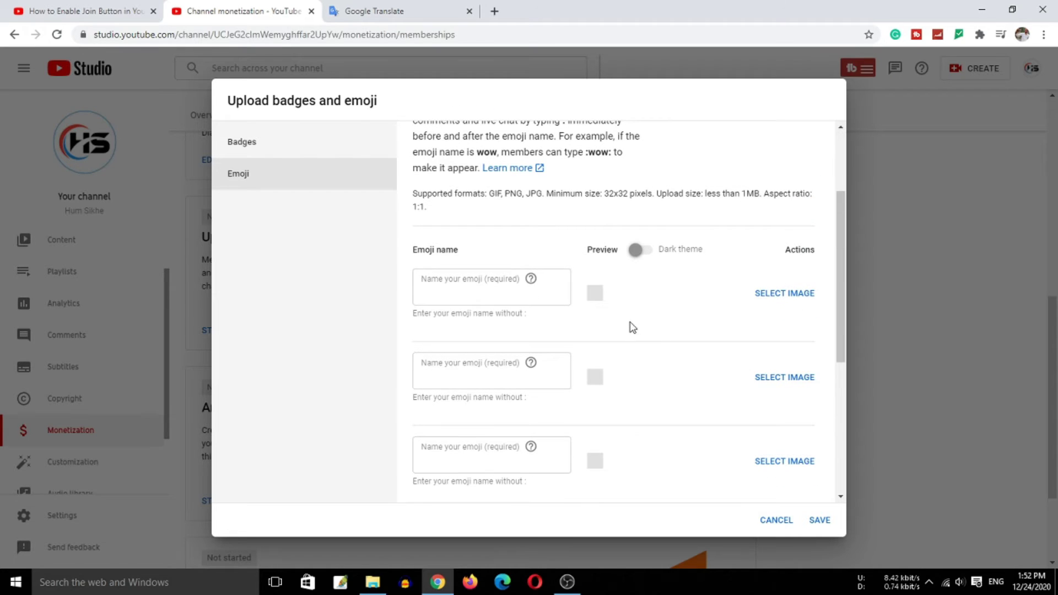
{"action": "scroll", "coordinate": [645, 260], "scroll_direction": "down", "scroll_amount": 5}
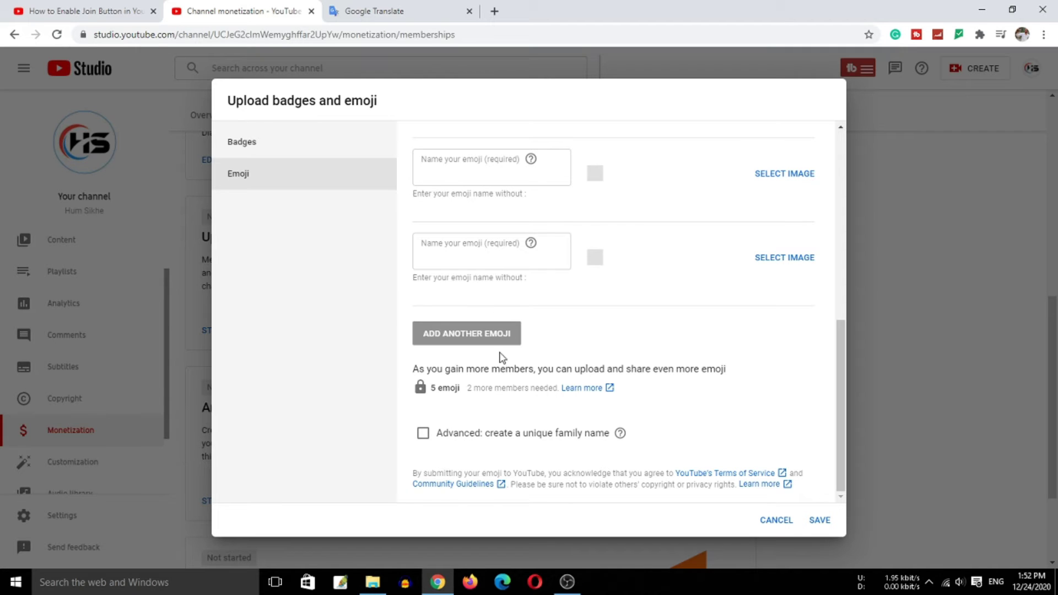
{"action": "left_click", "coordinate": [122, 12]}
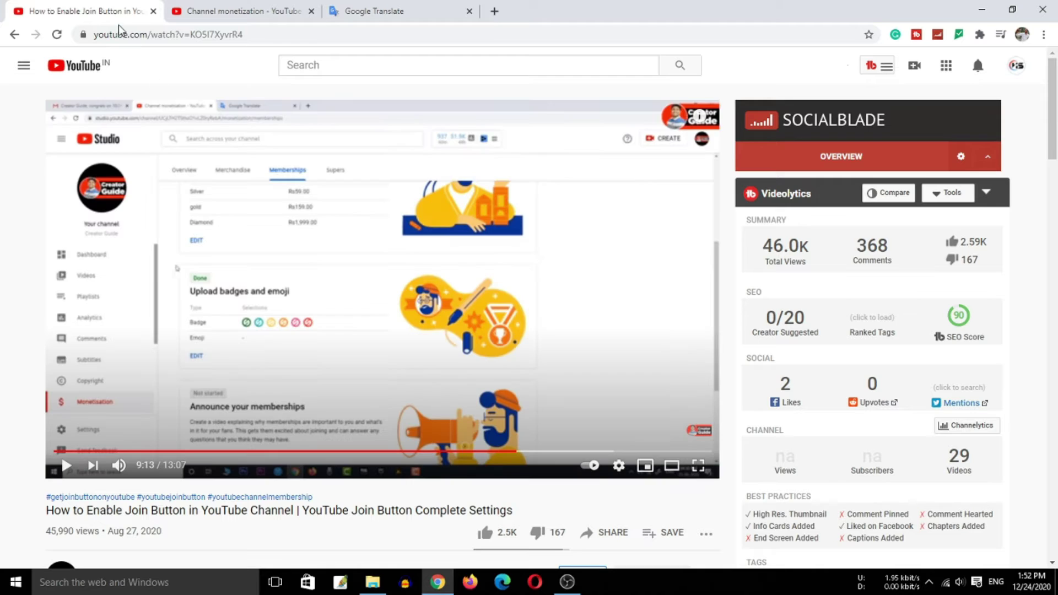
{"action": "left_click", "coordinate": [243, 12]}
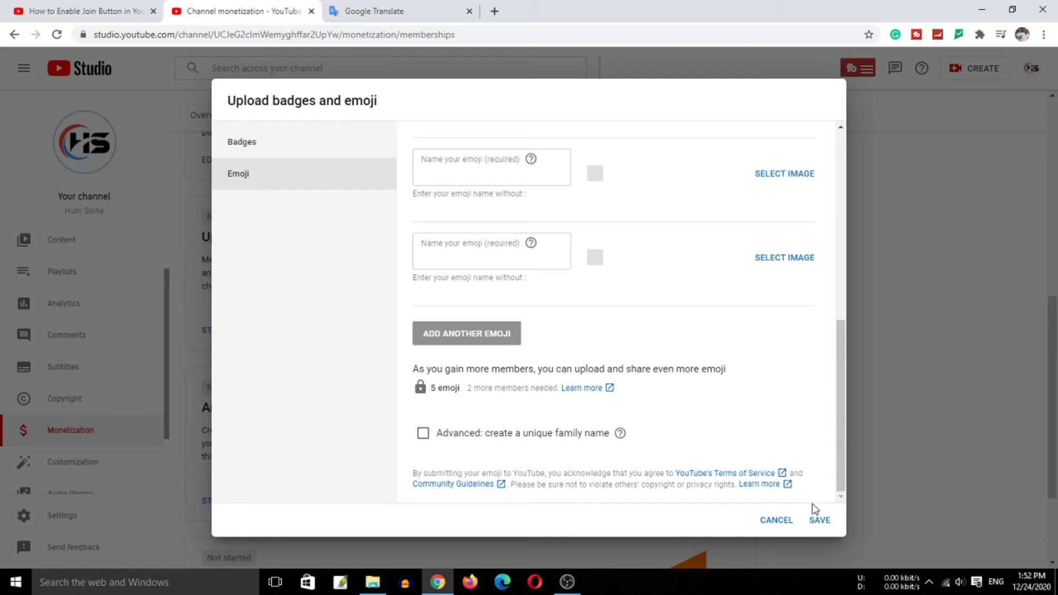
{"action": "left_click", "coordinate": [820, 521]}
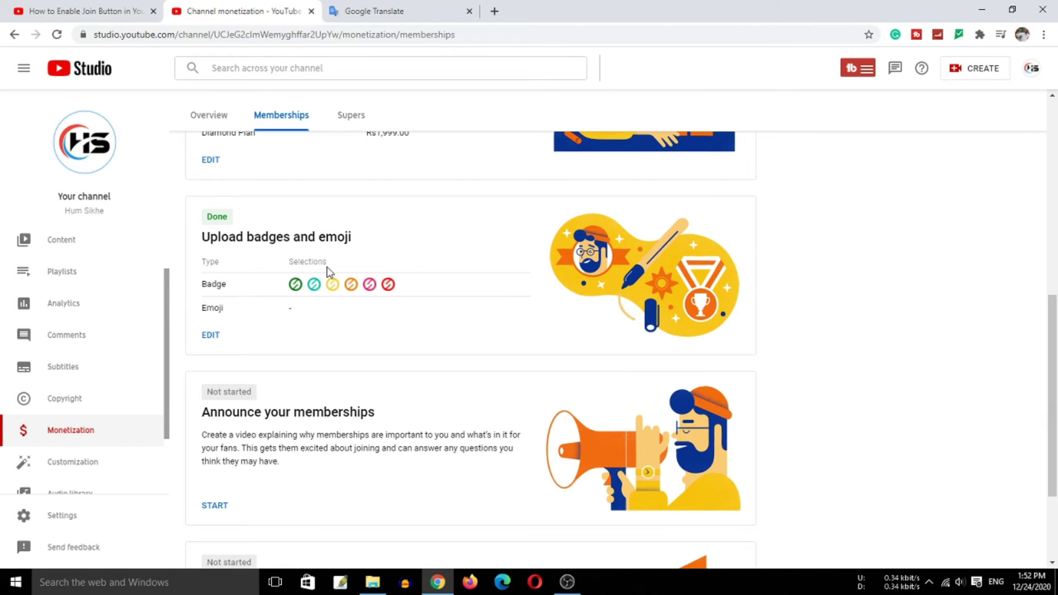
Open the Announce your memberships task and mark it as done without uploading a video
{"action": "scroll", "coordinate": [328, 275], "scroll_direction": "up", "scroll_amount": 3}
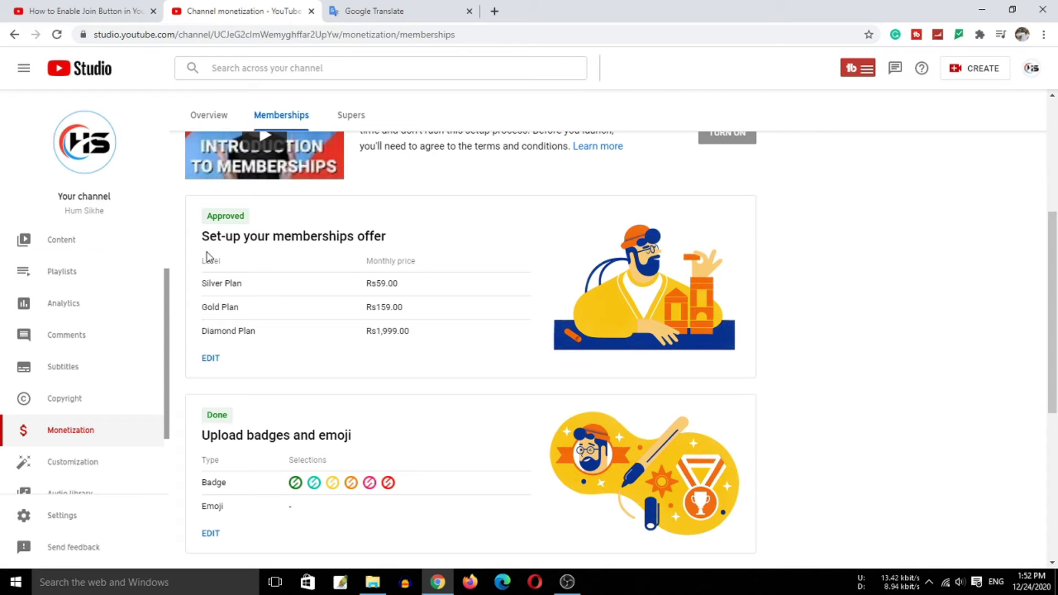
{"action": "scroll", "coordinate": [208, 256], "scroll_direction": "down", "scroll_amount": 6}
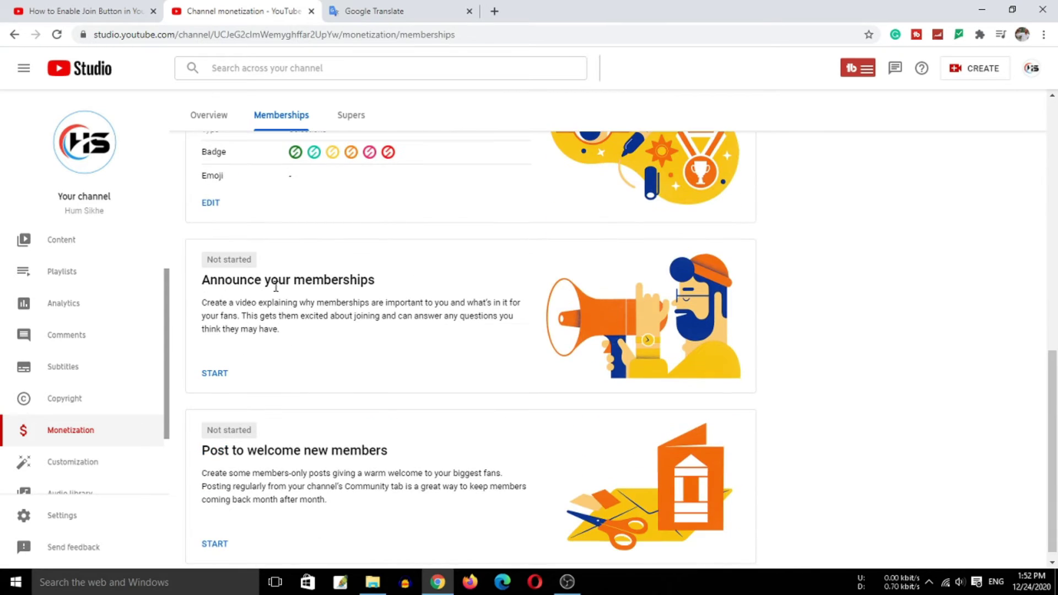
{"action": "left_click", "coordinate": [215, 375]}
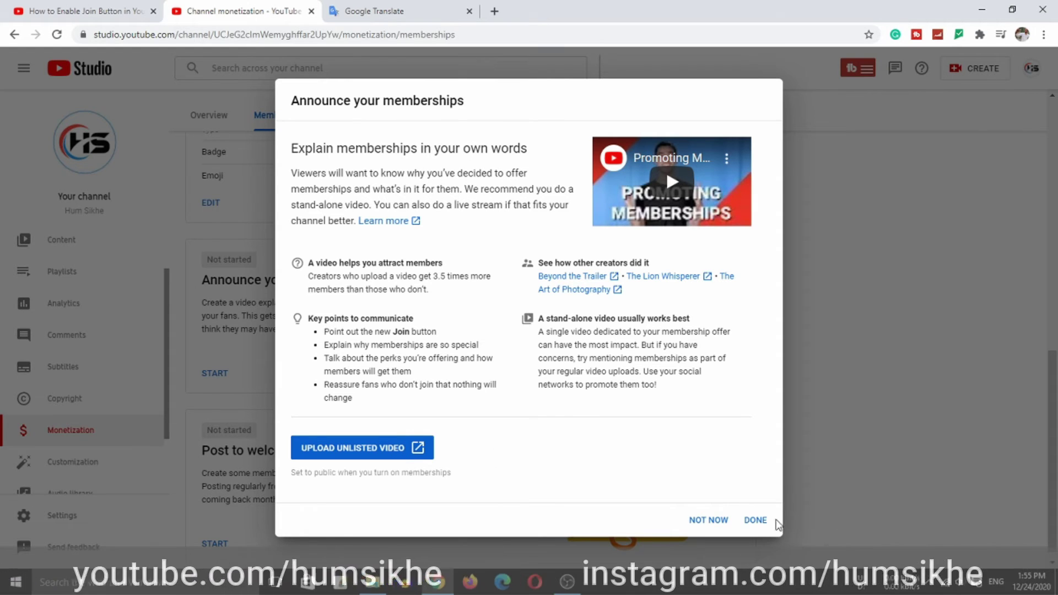
{"action": "left_click", "coordinate": [757, 524]}
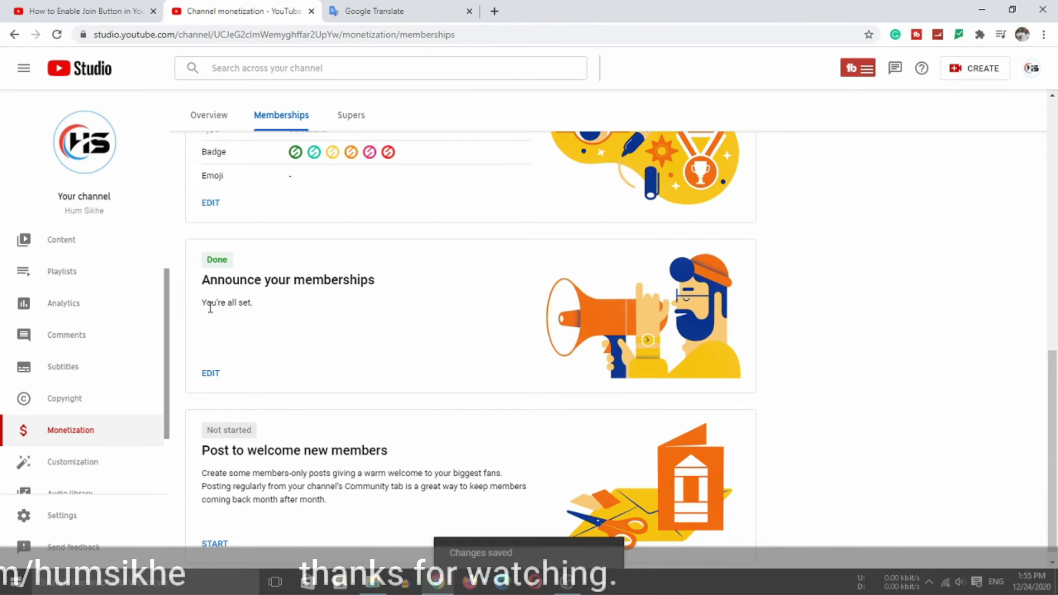
Start the task for welcoming new members and publish the community post "Thank You So Much" for all channel members
{"action": "scroll", "coordinate": [287, 336], "scroll_direction": "down", "scroll_amount": 1}
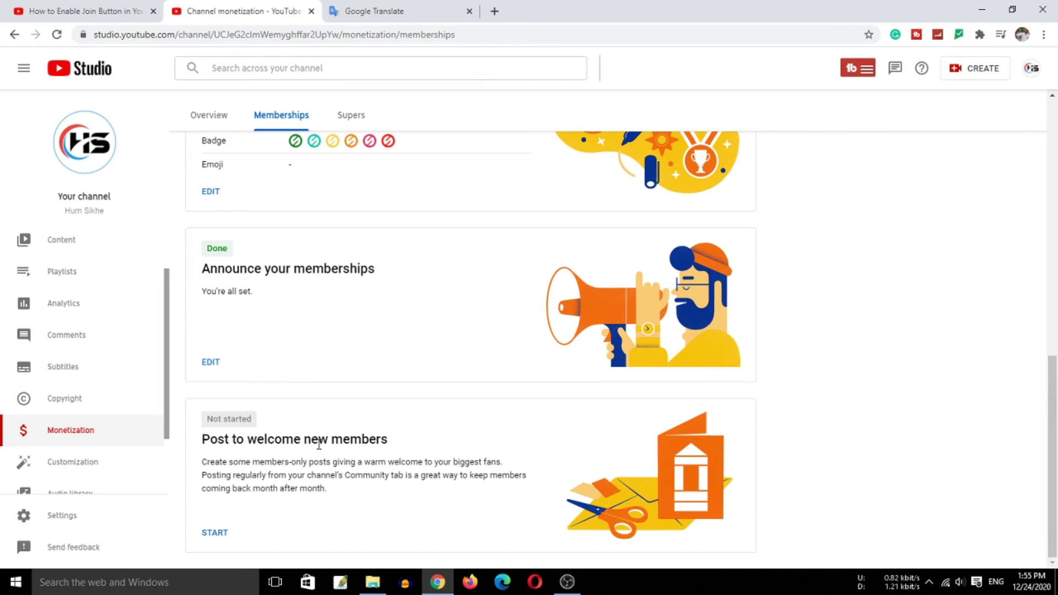
{"action": "left_click", "coordinate": [216, 534]}
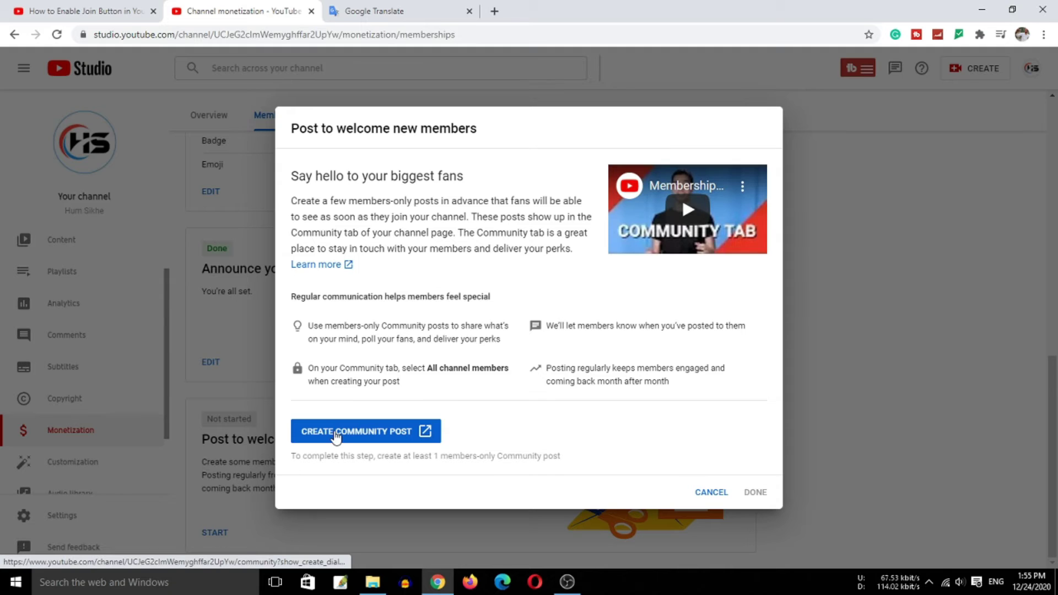
{"action": "left_click", "coordinate": [387, 438]}
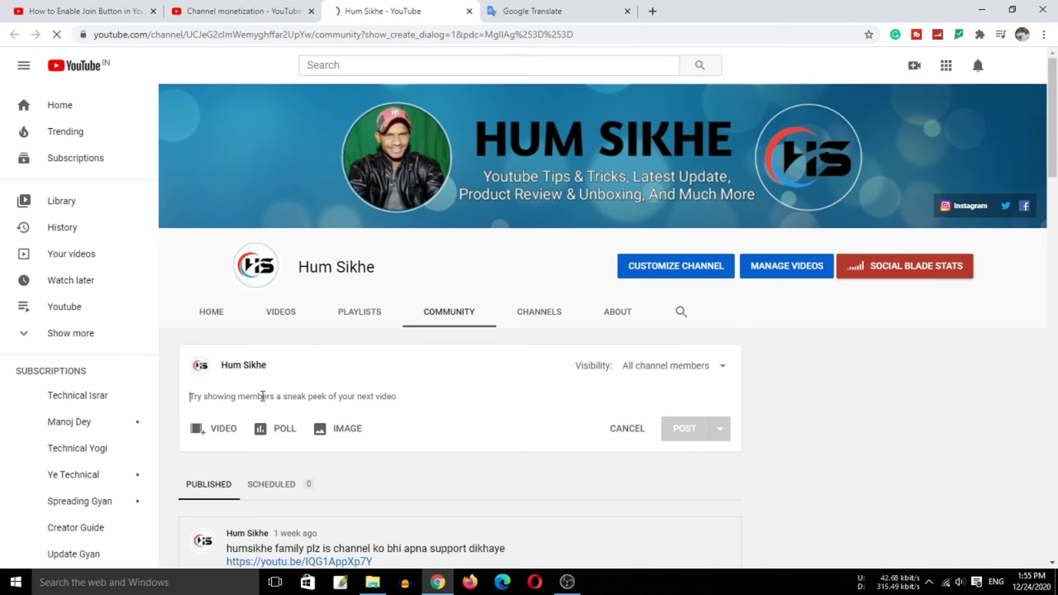
{"action": "type", "text": "Th"}
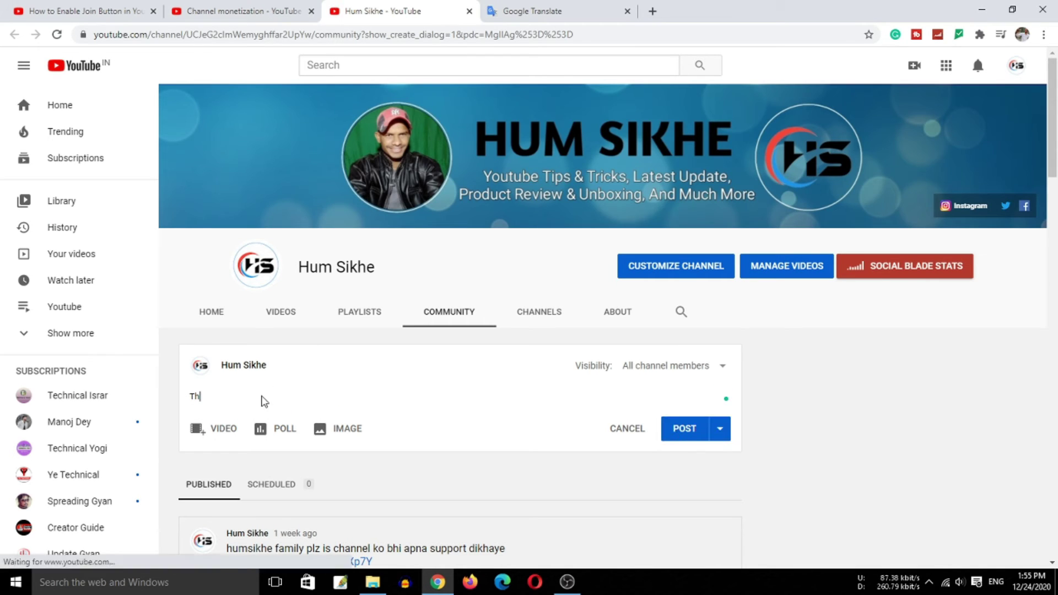
{"action": "type", "text": "ank"}
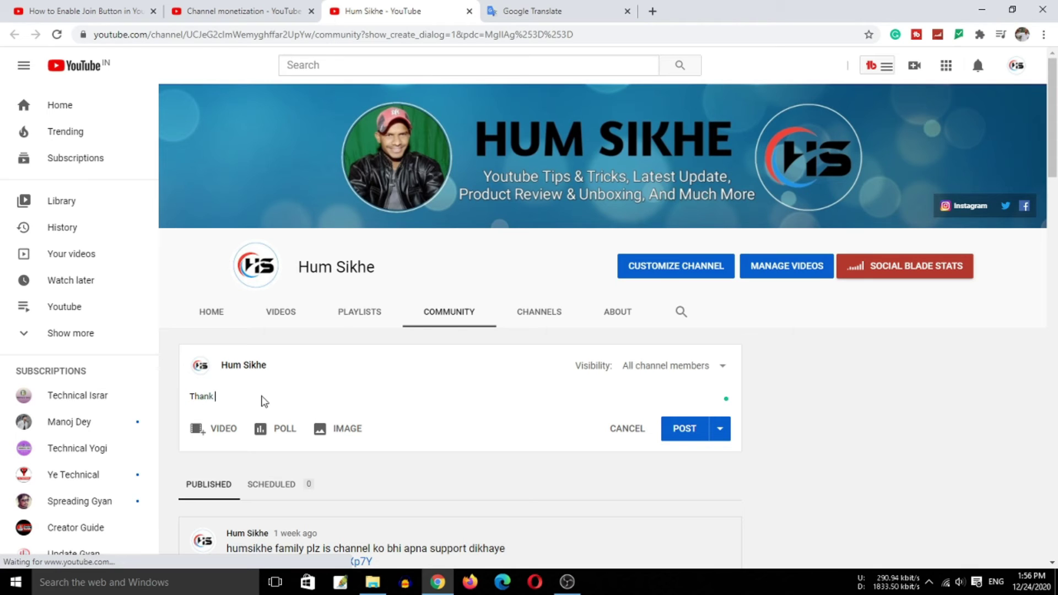
{"action": "type", "text": " You So"}
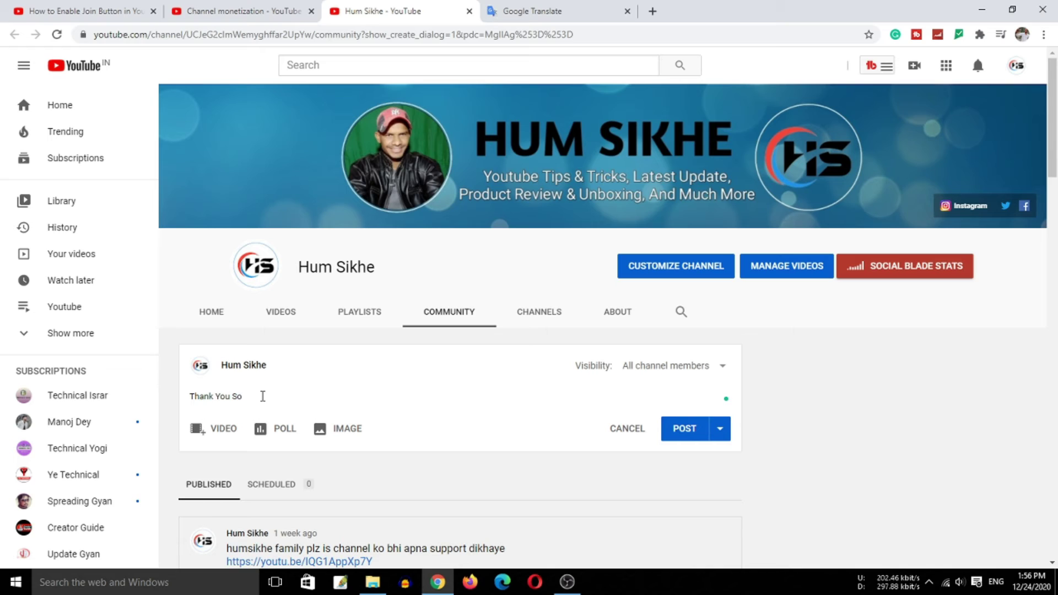
{"action": "type", "text": " Much"}
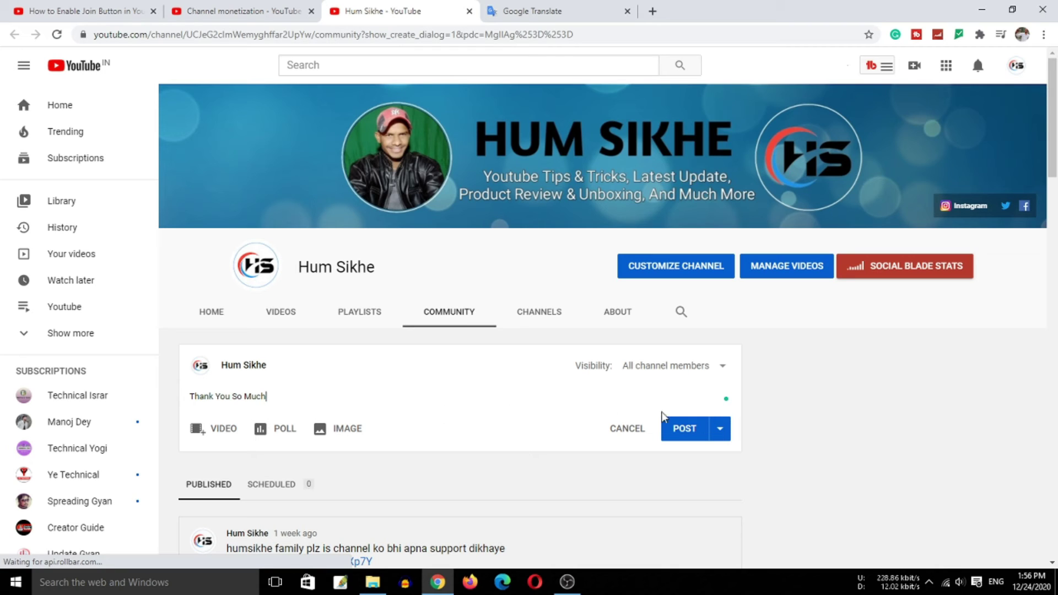
{"action": "left_click", "coordinate": [674, 434]}
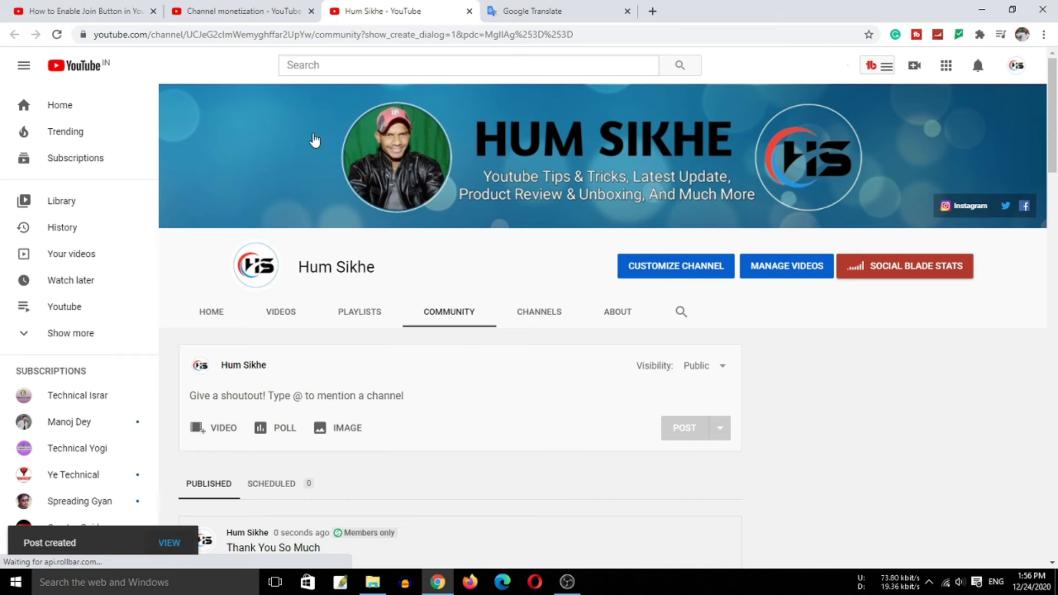
Check the published members-only post, return to the channel monetization page and mark the welcome post task as done
{"action": "scroll", "coordinate": [435, 337], "scroll_direction": "down", "scroll_amount": 4}
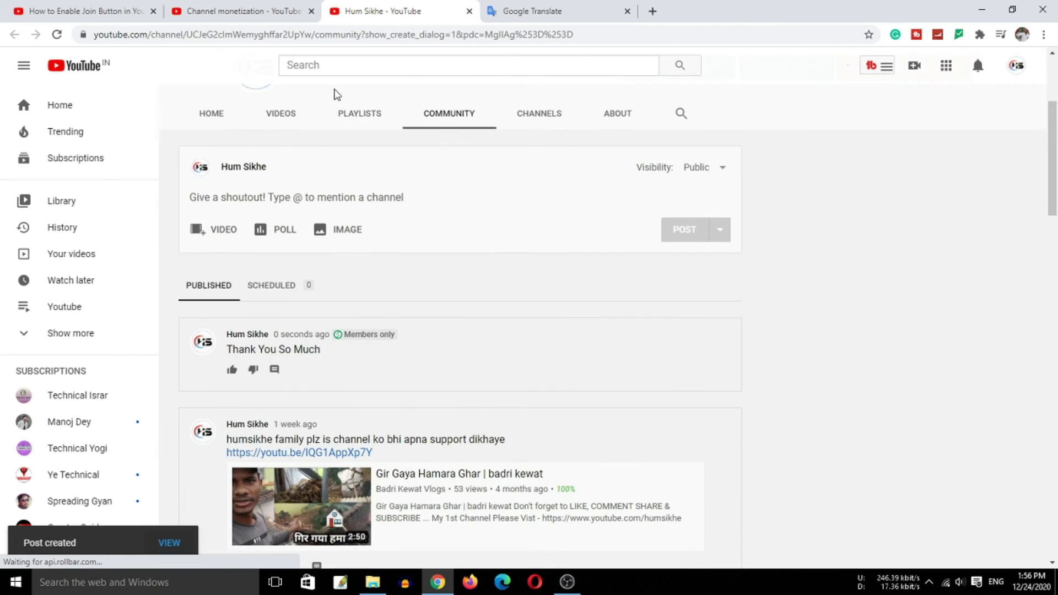
{"action": "scroll", "coordinate": [335, 94], "scroll_direction": "up", "scroll_amount": 4}
{"action": "left_click", "coordinate": [242, 11]}
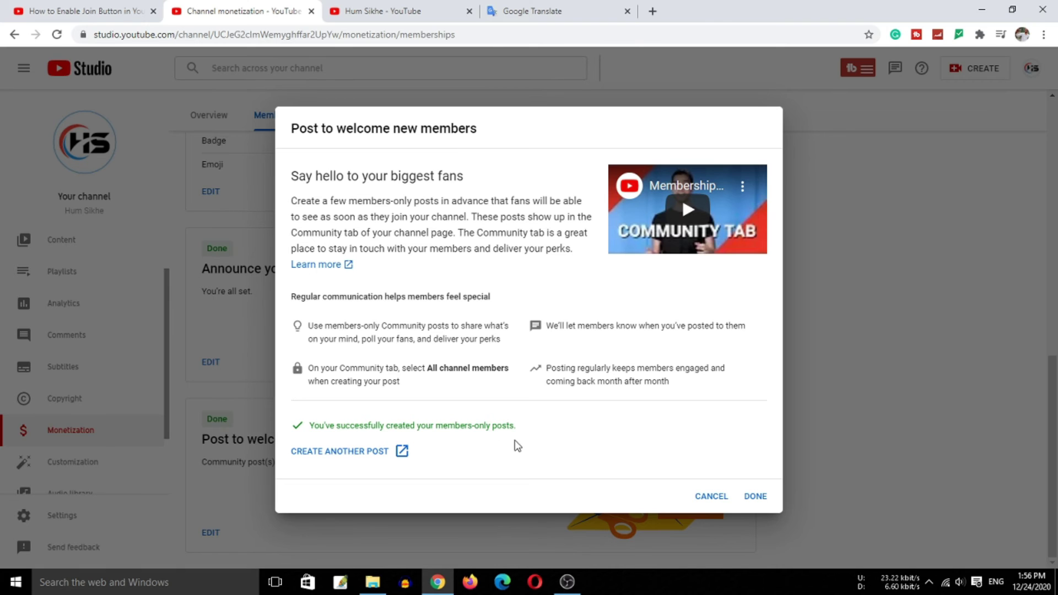
{"action": "left_click", "coordinate": [759, 497]}
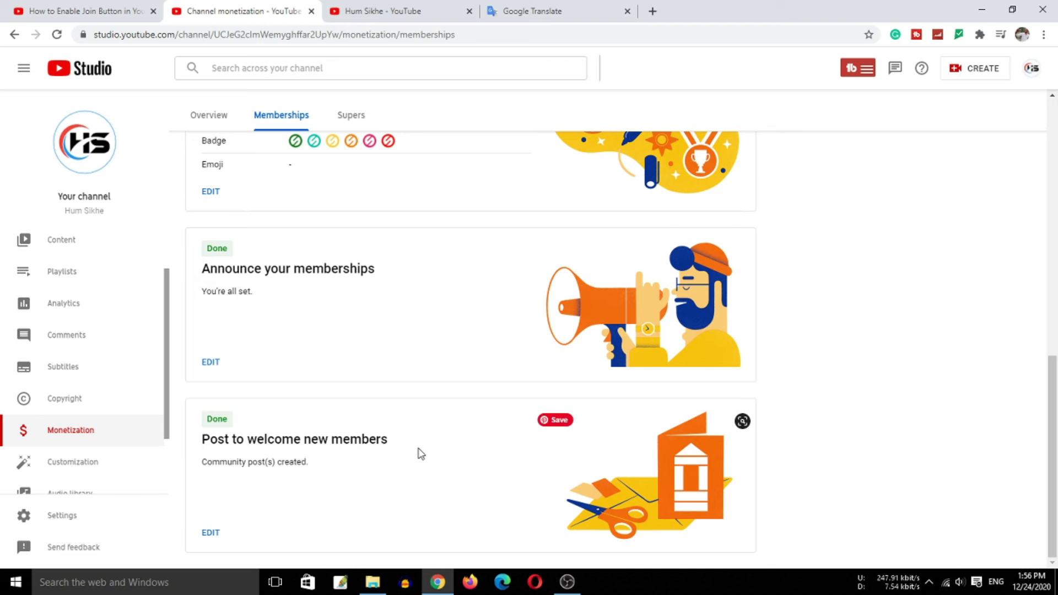
{"action": "scroll", "coordinate": [360, 438], "scroll_direction": "up", "scroll_amount": 12}
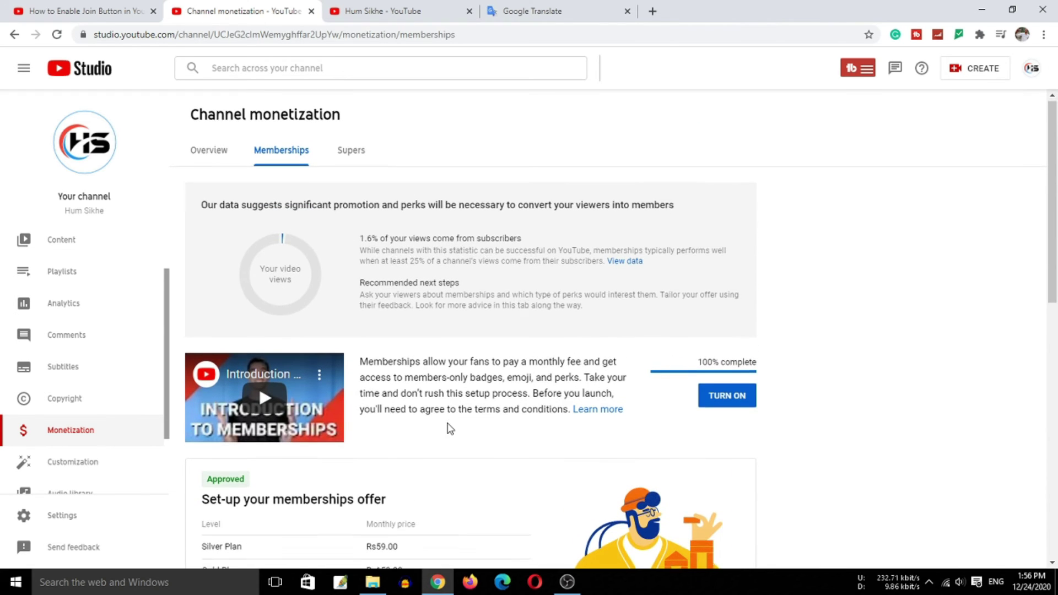
{"action": "scroll", "coordinate": [450, 429], "scroll_direction": "down", "scroll_amount": 10}
{"action": "scroll", "coordinate": [450, 429], "scroll_direction": "up", "scroll_amount": 10}
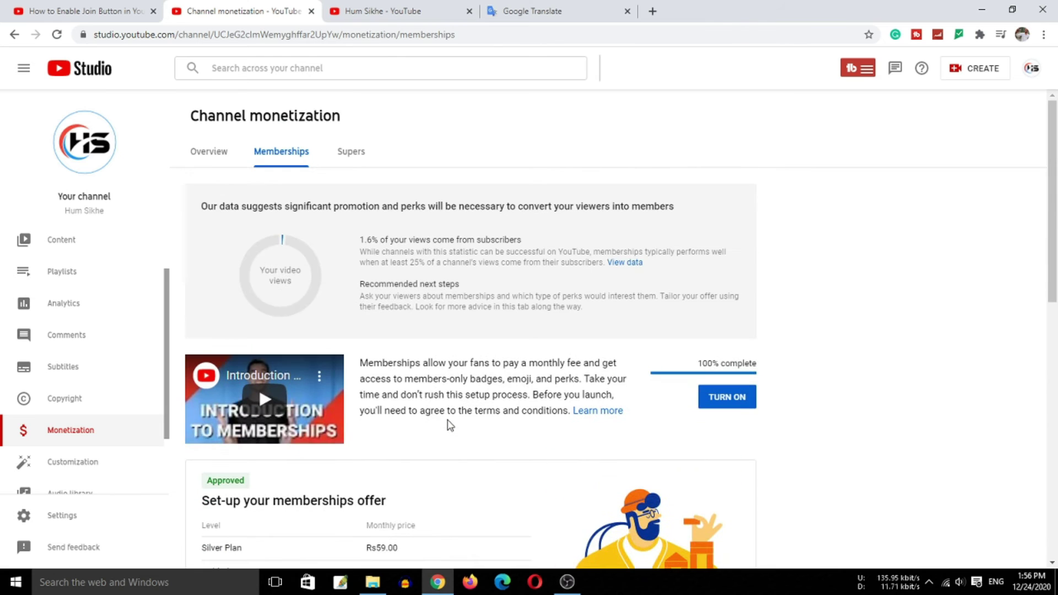
{"action": "left_click_drag", "start_coordinate": [868, 18], "coordinate": [361, 37]}
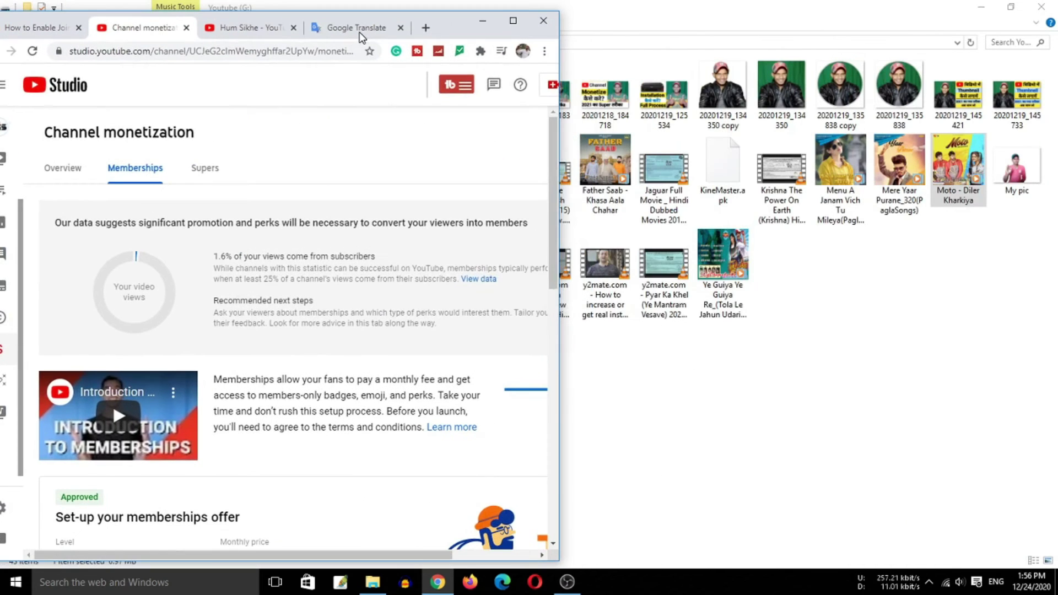
{"action": "left_click_drag", "start_coordinate": [560, 405], "coordinate": [712, 400]}
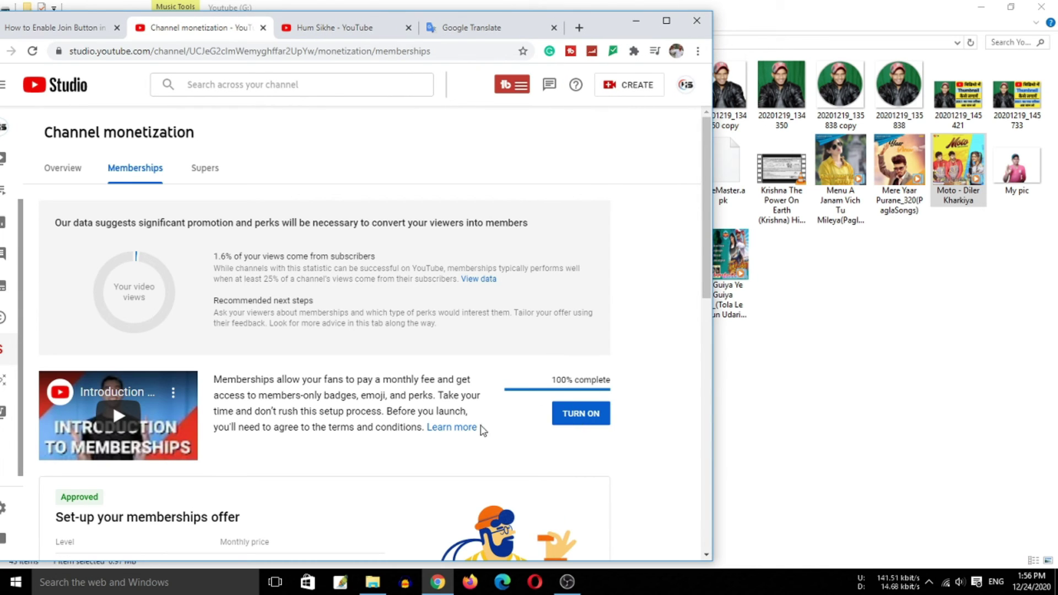
{"action": "left_click", "coordinate": [666, 20]}
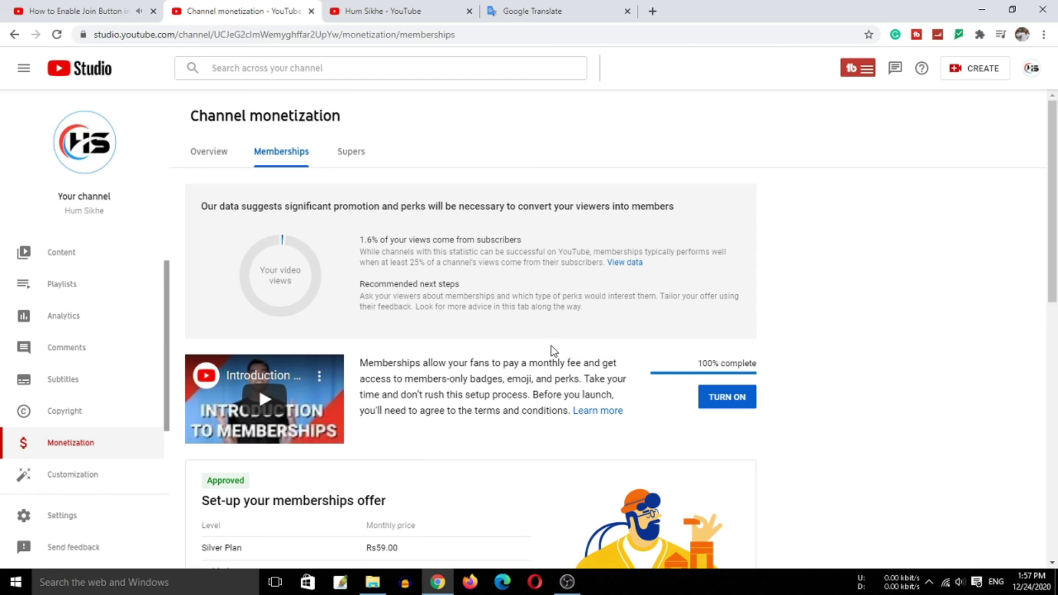
Turn on channel memberships for the channel, confirm the launch, and view the memberships overview
{"action": "left_click", "coordinate": [734, 398]}
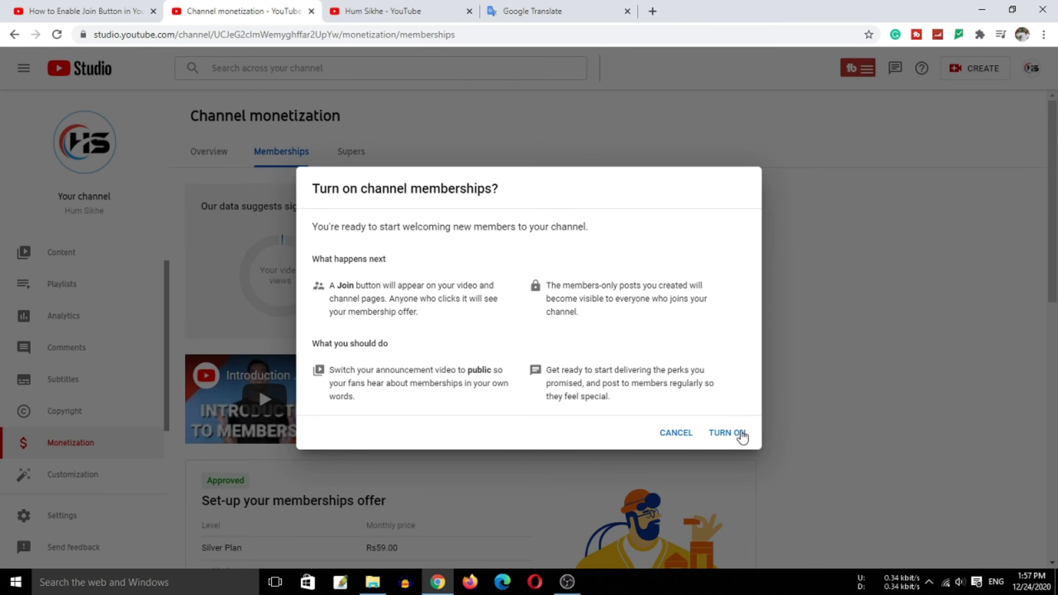
{"action": "left_click", "coordinate": [728, 433]}
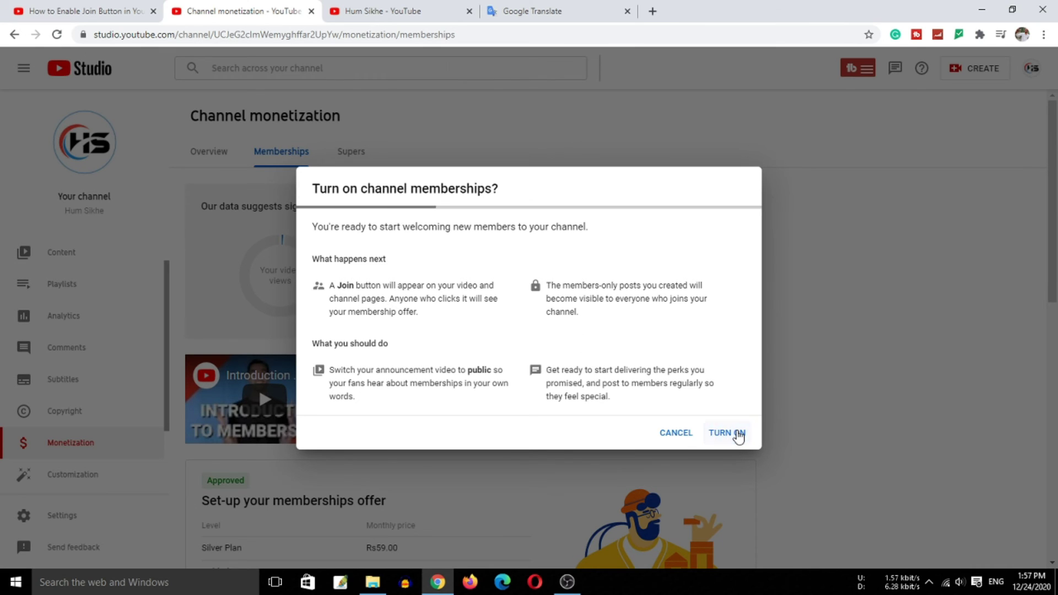
{"action": "scroll", "coordinate": [343, 284], "scroll_direction": "down", "scroll_amount": 5}
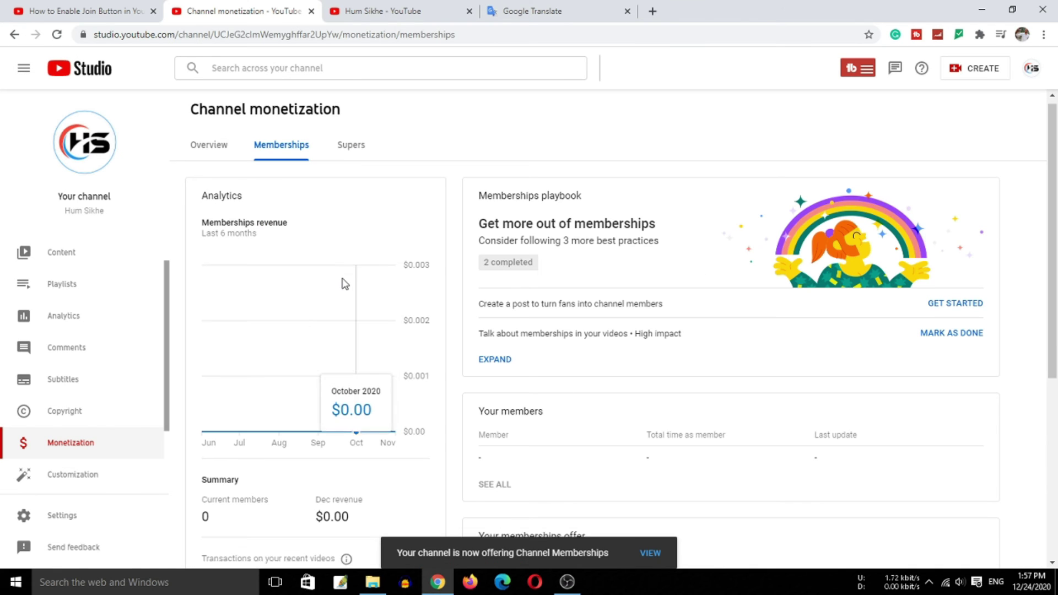